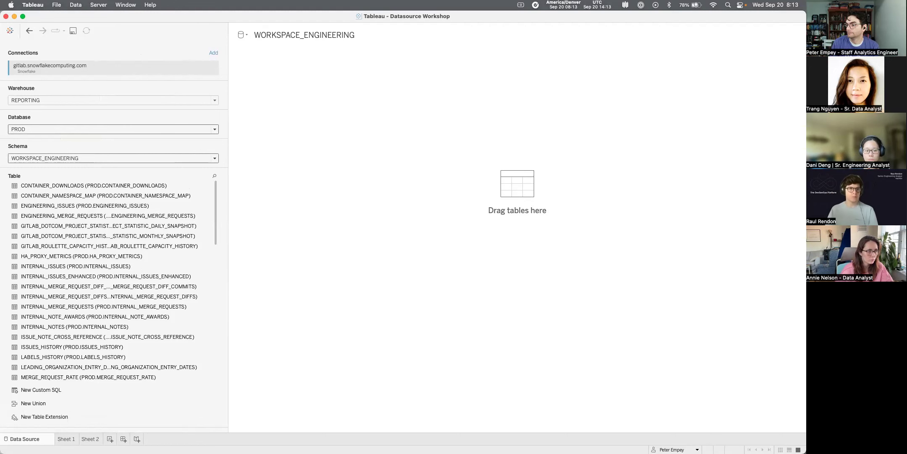
pyautogui.press('super+Tab')
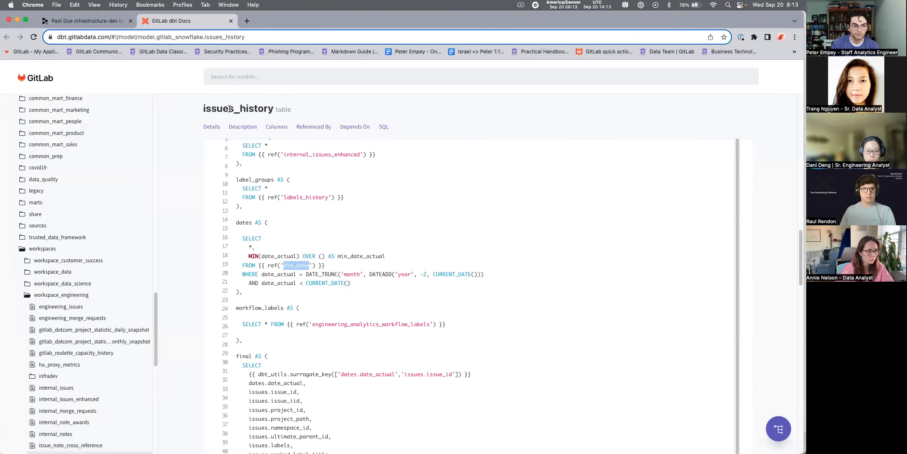
pyautogui.scroll(1, 319, 198)
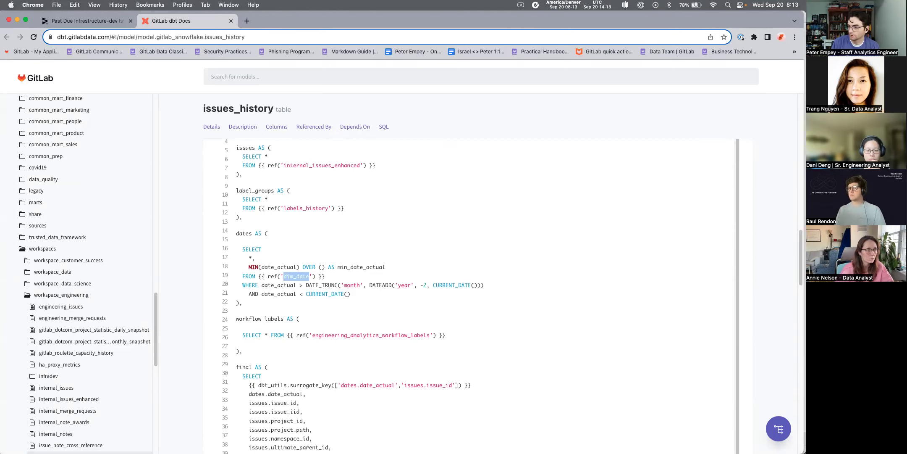
pyautogui.press('super+Tab')
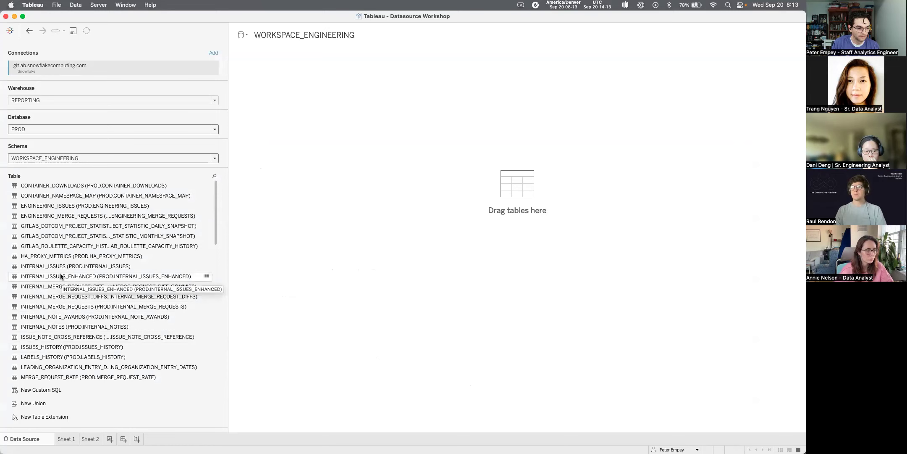
# Add INTERNAL_ISSUES_ENHANCED to the canvas and enlarge the canvas and data preview panes
pyautogui.moveTo(58, 275); pyautogui.dragTo(366, 152)
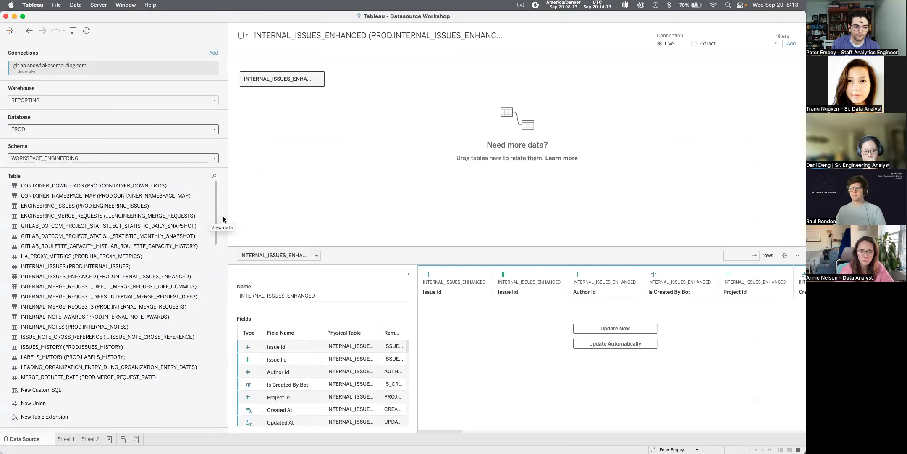
pyautogui.moveTo(223, 219); pyautogui.dragTo(147, 220)
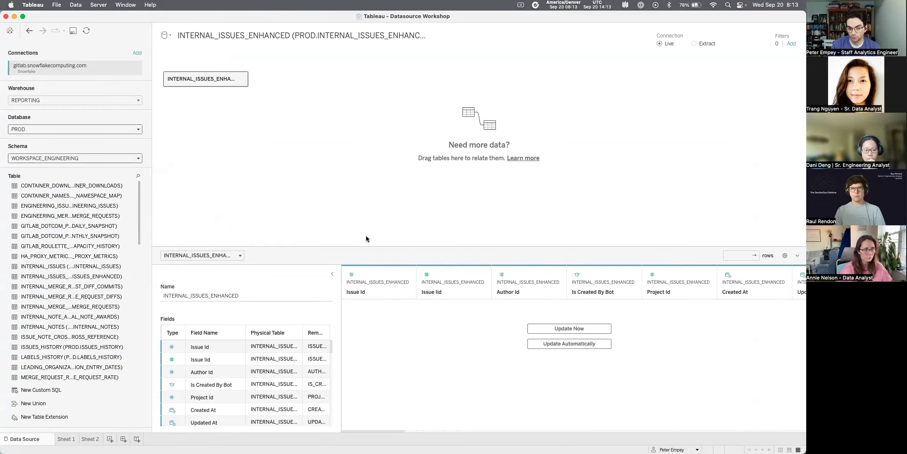
pyautogui.moveTo(367, 247); pyautogui.dragTo(367, 227)
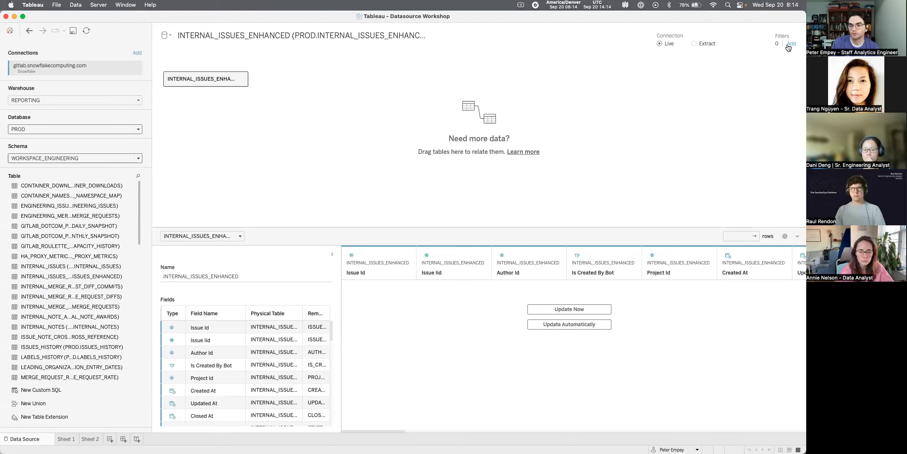
# Widen the table list and relate LABELS_HISTORY to INTERNAL_ISSUES_ENHANCED
pyautogui.scroll(-5, 246, 386)
pyautogui.scroll(-5, 246, 387)
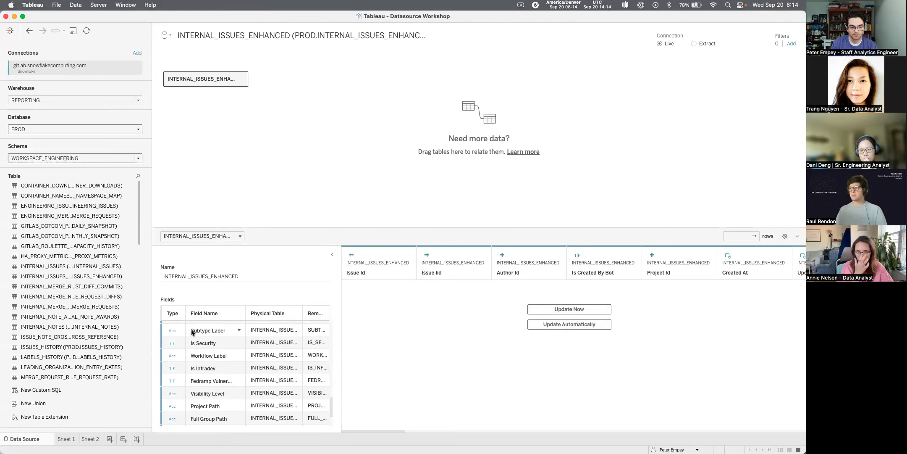
pyautogui.moveTo(152, 286); pyautogui.dragTo(215, 292)
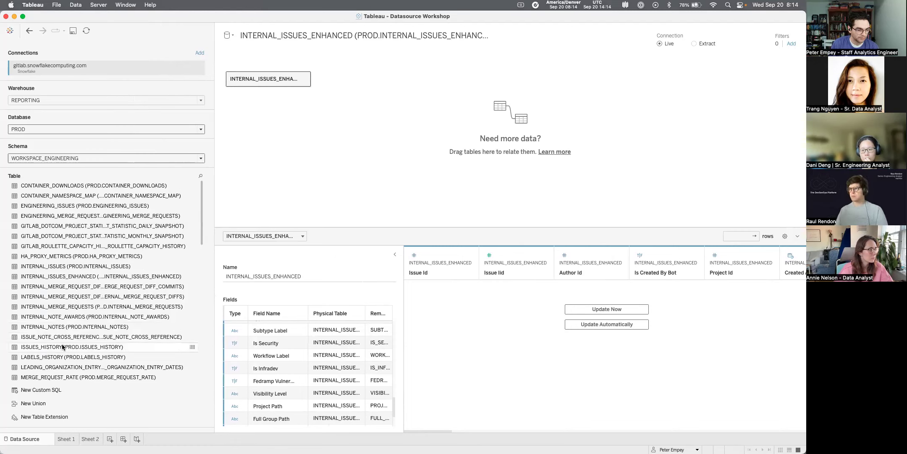
pyautogui.moveTo(50, 357); pyautogui.dragTo(369, 81)
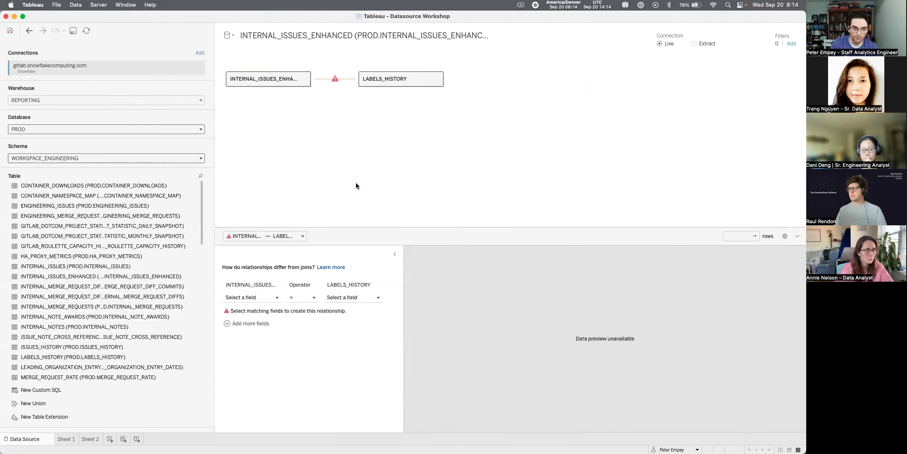
pyautogui.moveTo(336, 85)
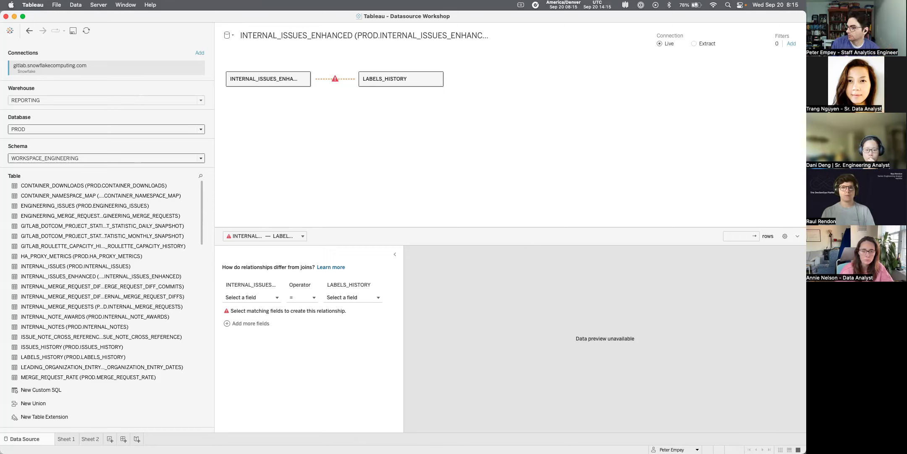
pyautogui.press('super+Tab')
pyautogui.scroll(-2, 213, 328)
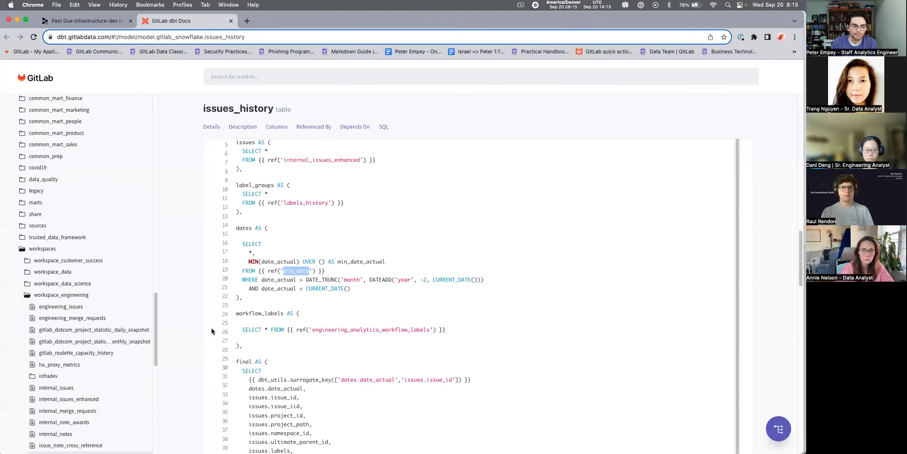
pyautogui.scroll(-20, 183, 331)
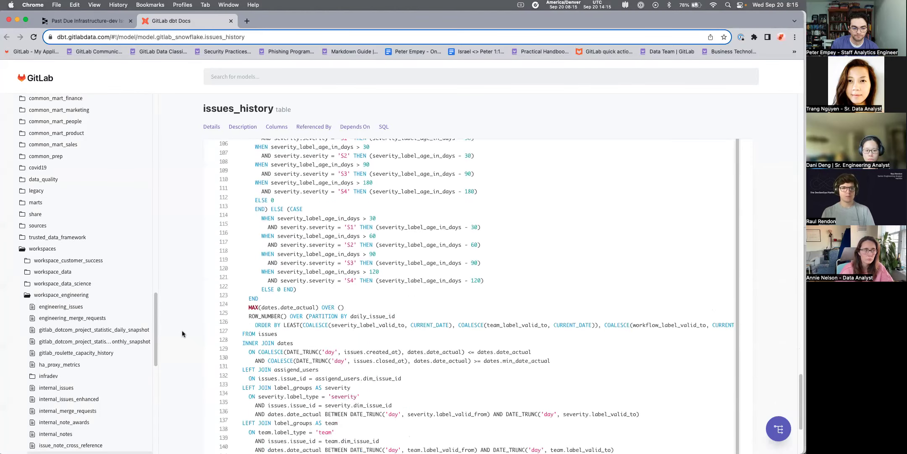
pyautogui.scroll(-3, 182, 331)
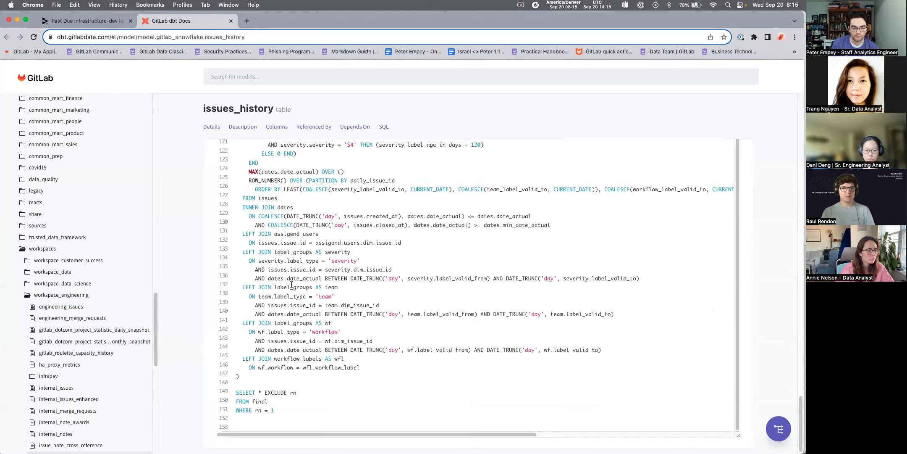
pyautogui.moveTo(259, 252); pyautogui.dragTo(645, 280)
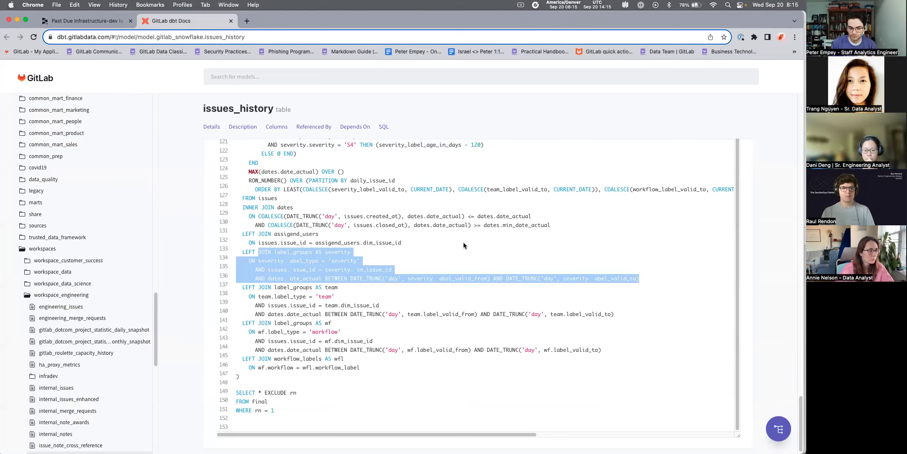
pyautogui.click(394, 252)
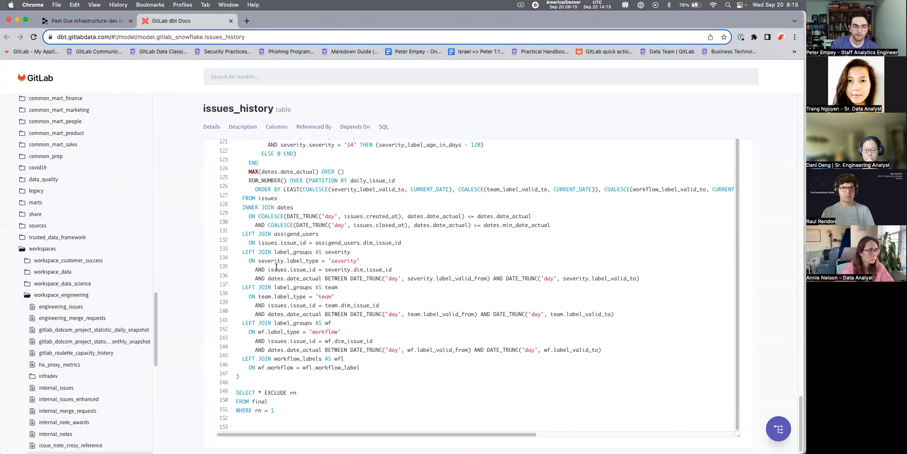
pyautogui.moveTo(257, 262); pyautogui.dragTo(361, 263)
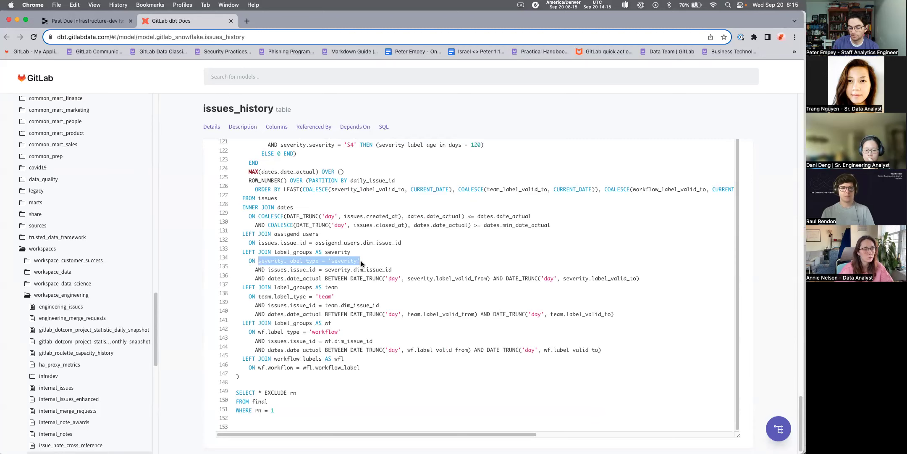
pyautogui.click(364, 262)
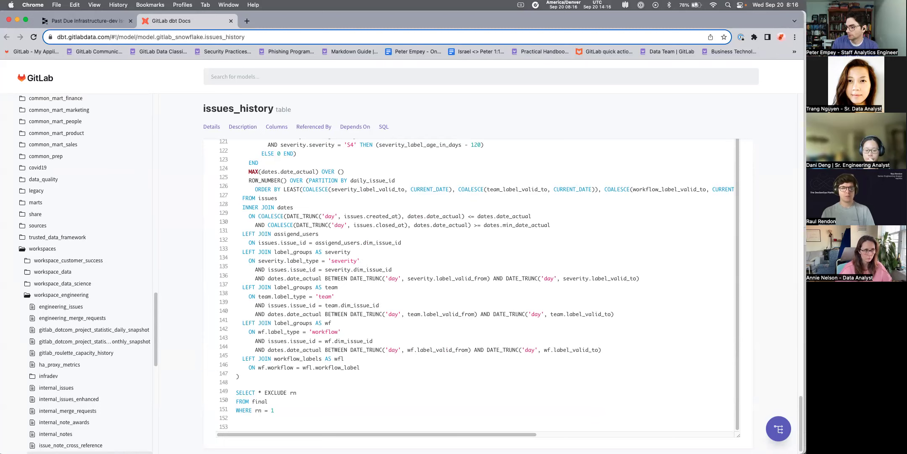
pyautogui.press('super+Tab')
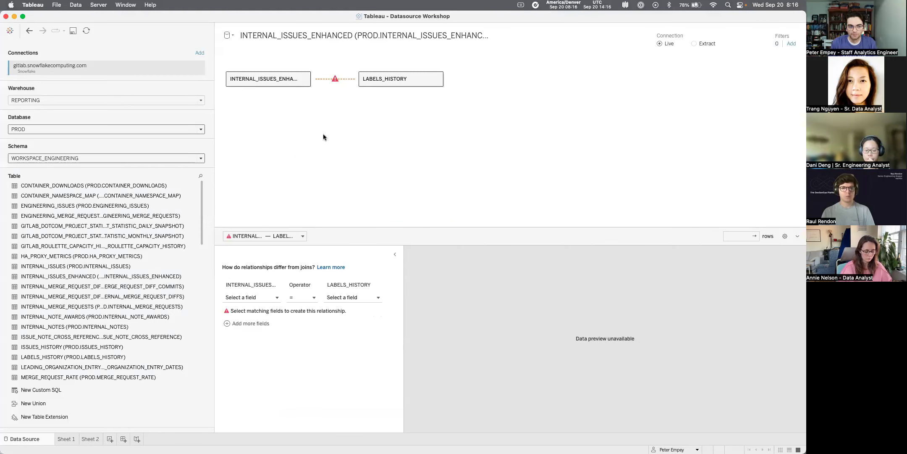
# Match a "severity" relationship calculation against LABELS_HISTORY's Label Type
pyautogui.click(351, 297)
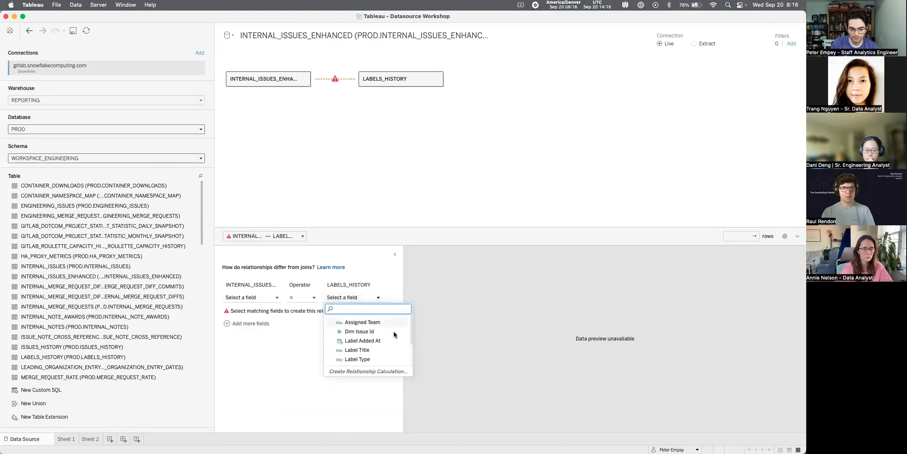
pyautogui.click(382, 355)
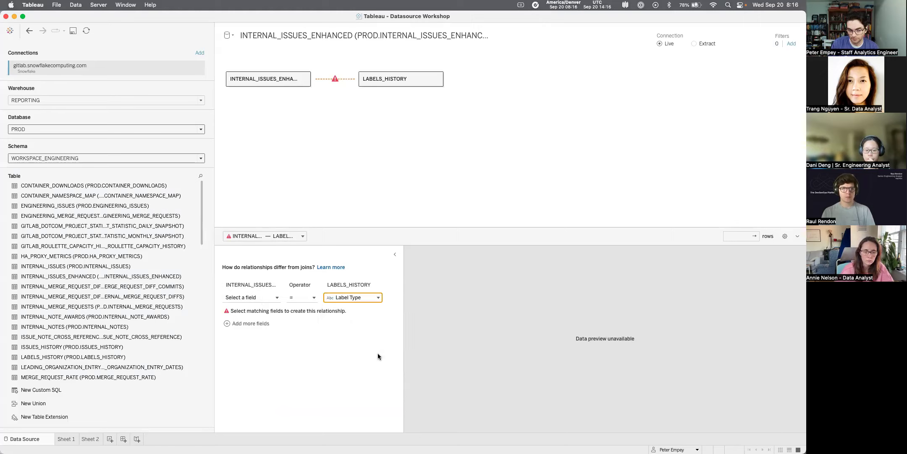
pyautogui.click(269, 297)
pyautogui.click(263, 372)
pyautogui.write('"severity"')
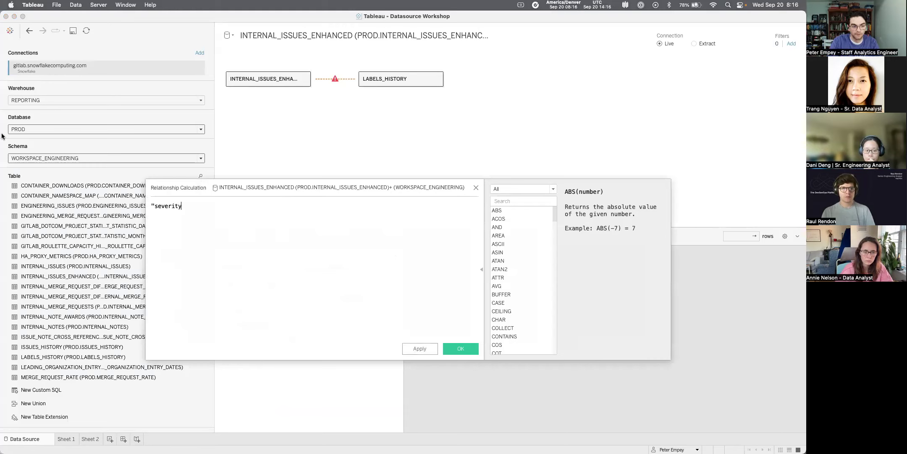
pyautogui.click(461, 348)
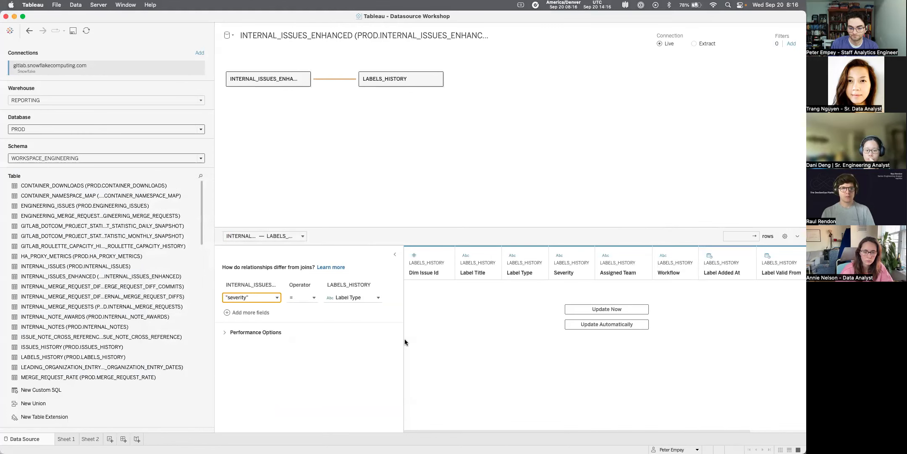
# Add a second relationship clause matching Issue Id to Dim Issue Id
pyautogui.click(240, 313)
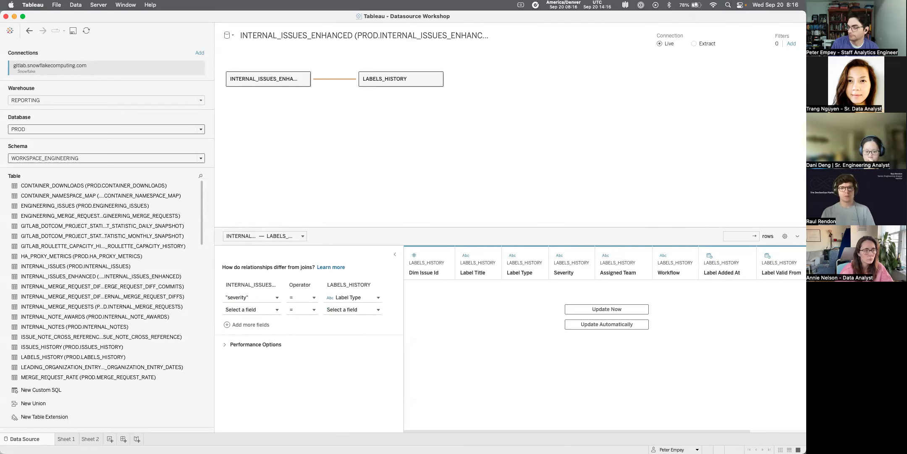
pyautogui.press('super+Tab')
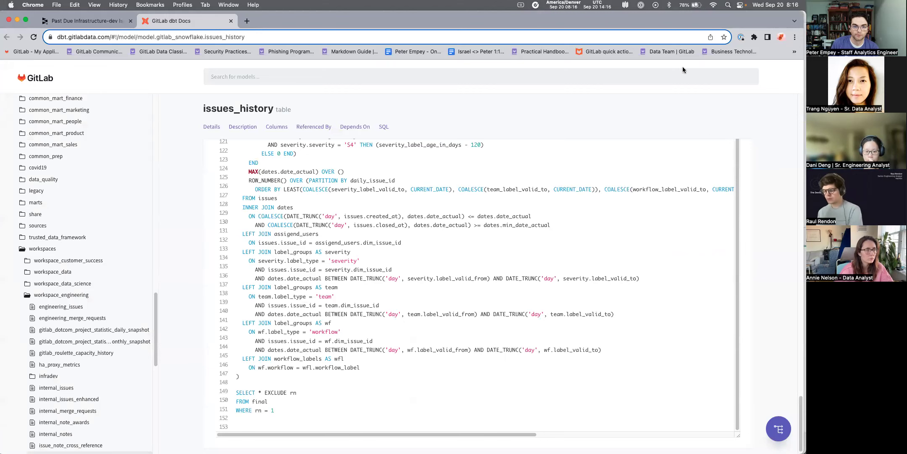
pyautogui.press('super+m')
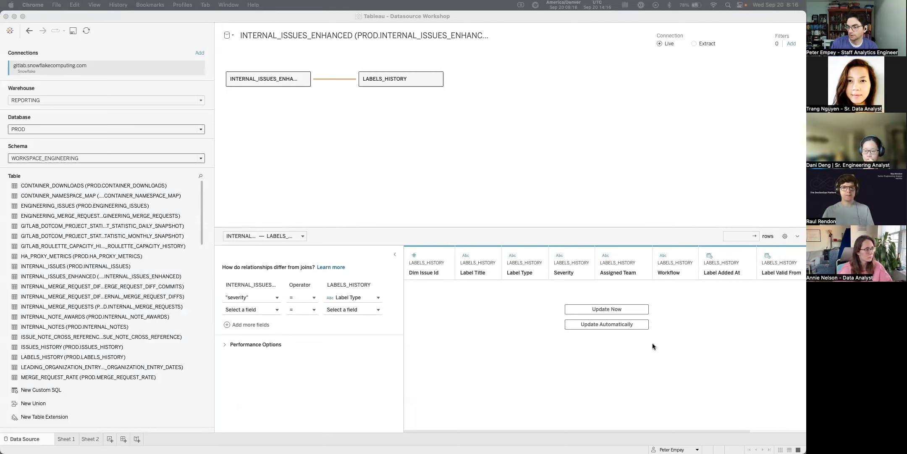
pyautogui.click(352, 310)
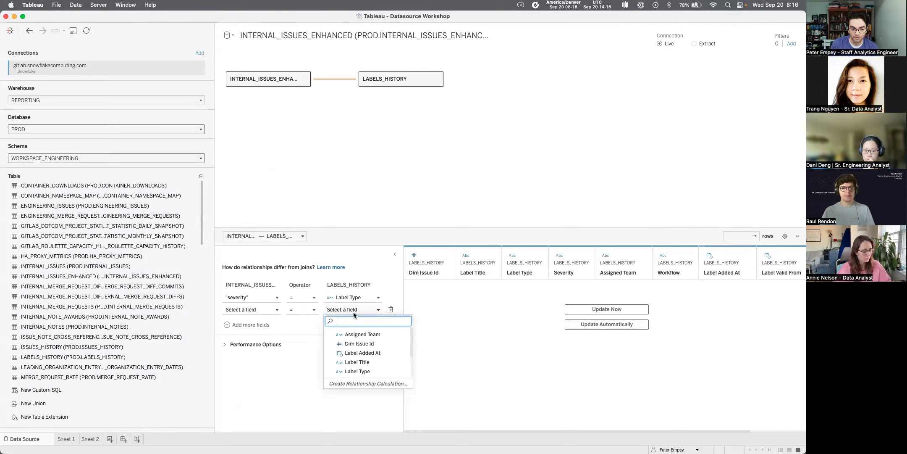
pyautogui.click(366, 344)
pyautogui.click(270, 311)
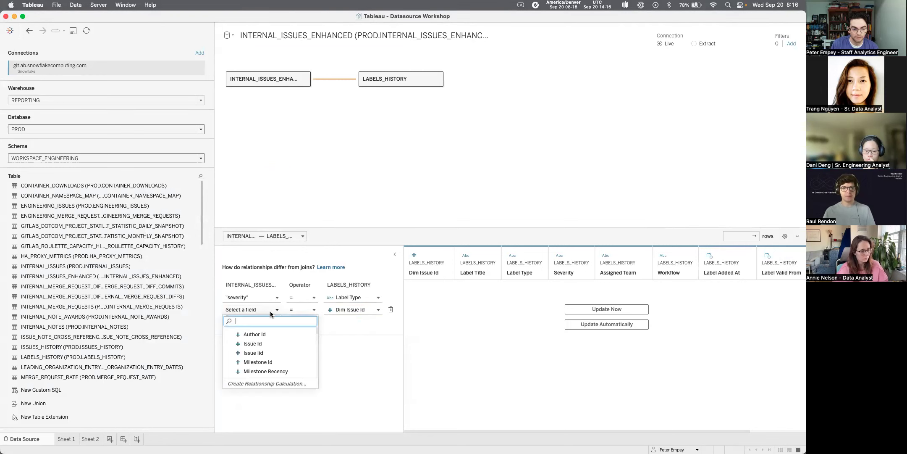
pyautogui.click(252, 343)
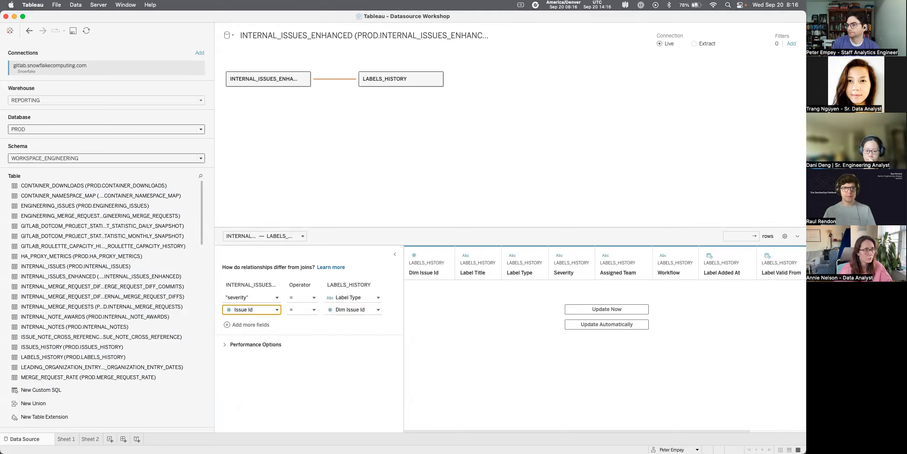
pyautogui.press('super+Tab')
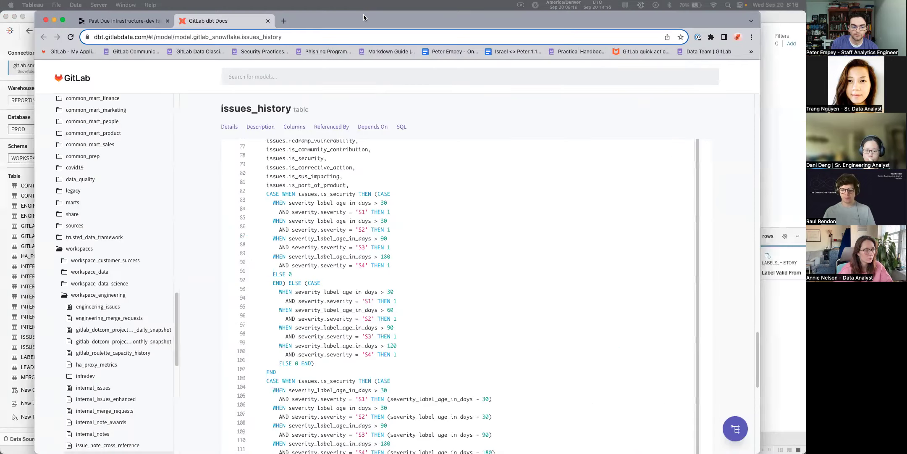
# Highlight dates.date_actual and its label_valid_from to label_valid_to range in the severity join
pyautogui.scroll(-10, 230, 267)
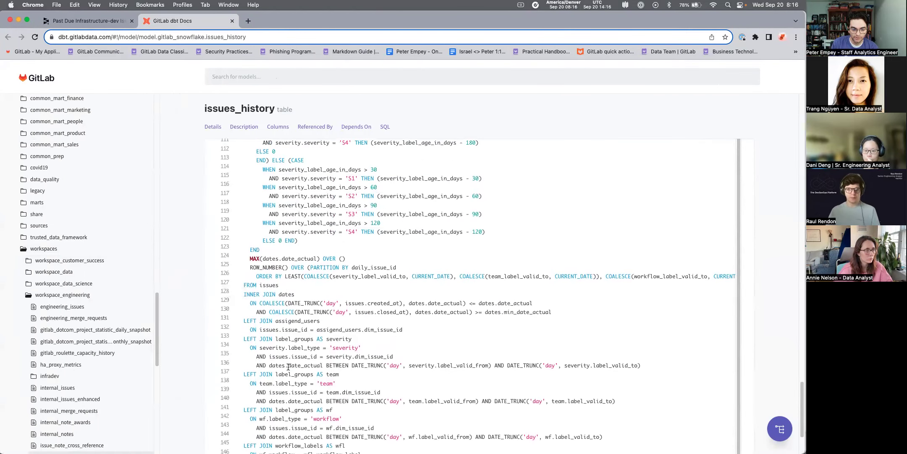
pyautogui.moveTo(263, 365); pyautogui.dragTo(322, 362)
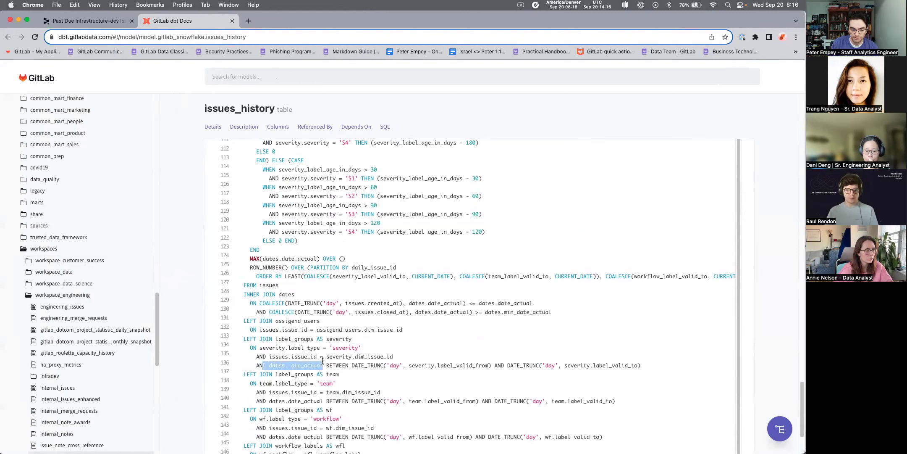
pyautogui.click(365, 367)
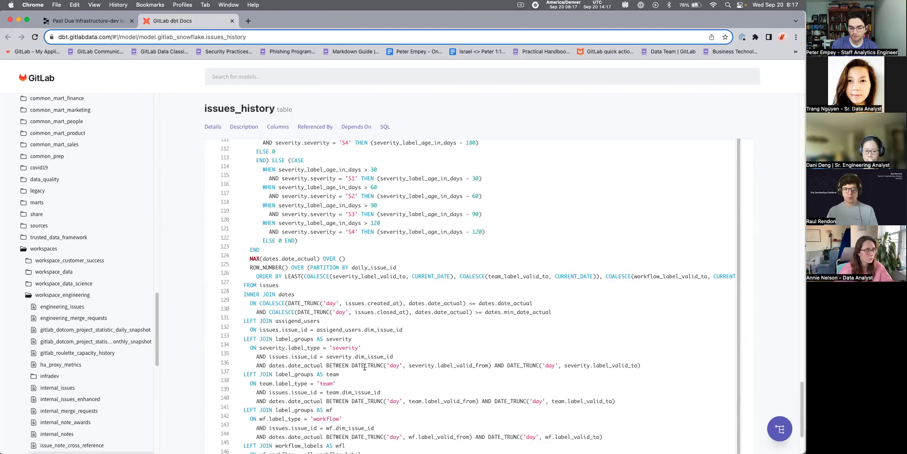
pyautogui.moveTo(370, 367); pyautogui.dragTo(639, 365)
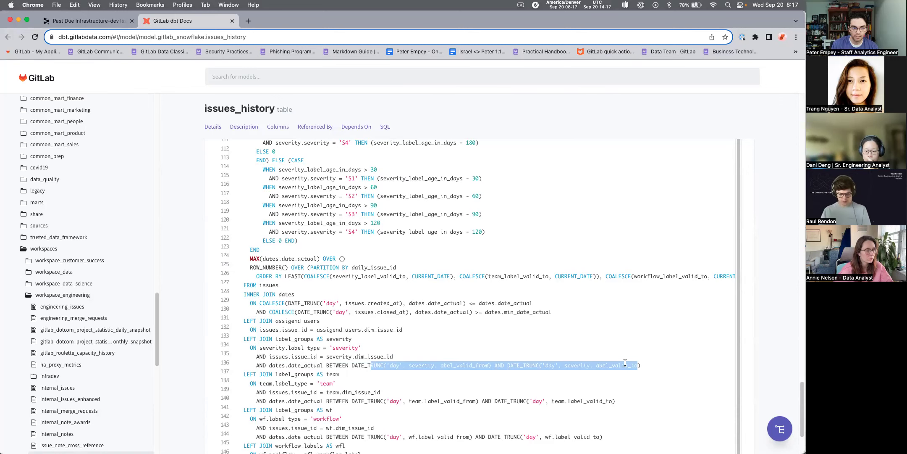
pyautogui.doubleClick(266, 23)
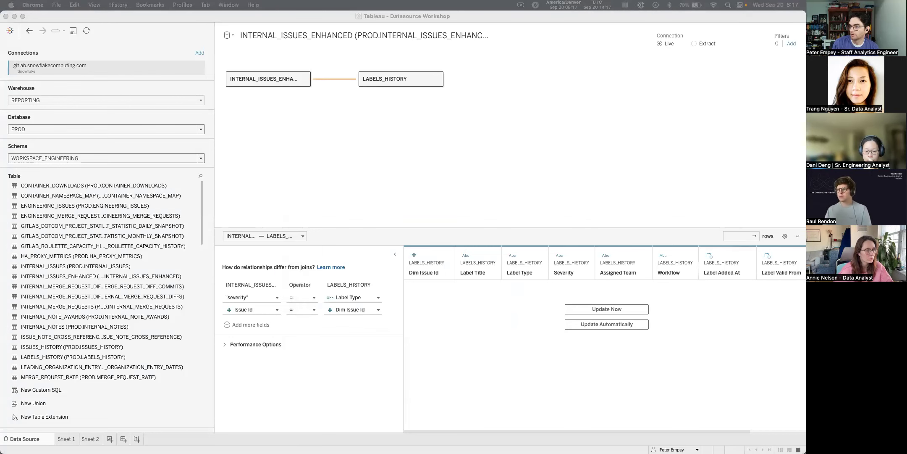
# Open INTERNAL_ISSUES_ENHANCED from its canvas dropdown to reveal its physical layer
pyautogui.click(317, 104)
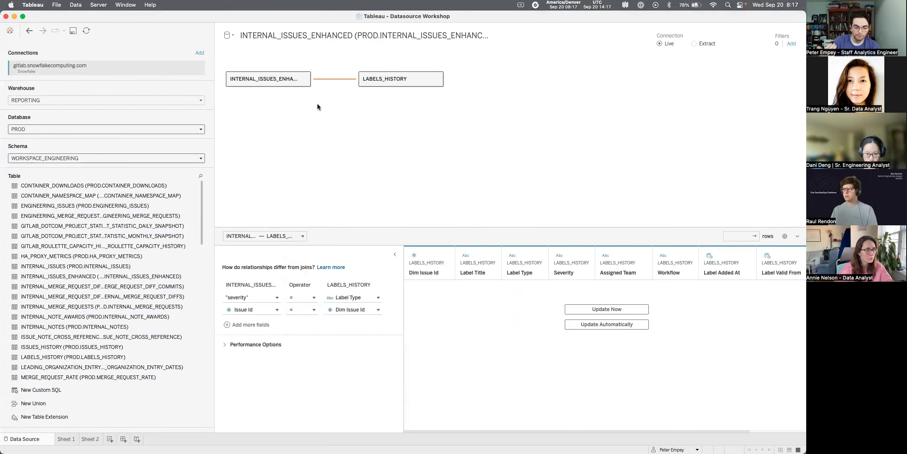
pyautogui.click(304, 79)
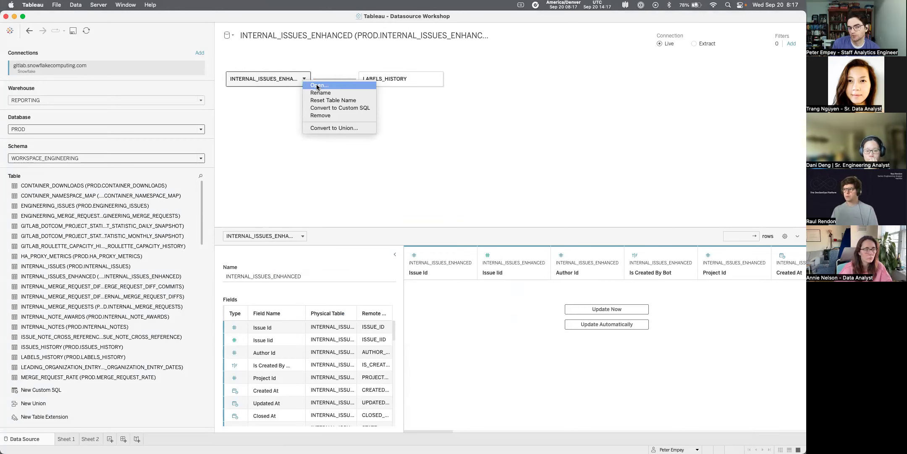
pyautogui.click(318, 85)
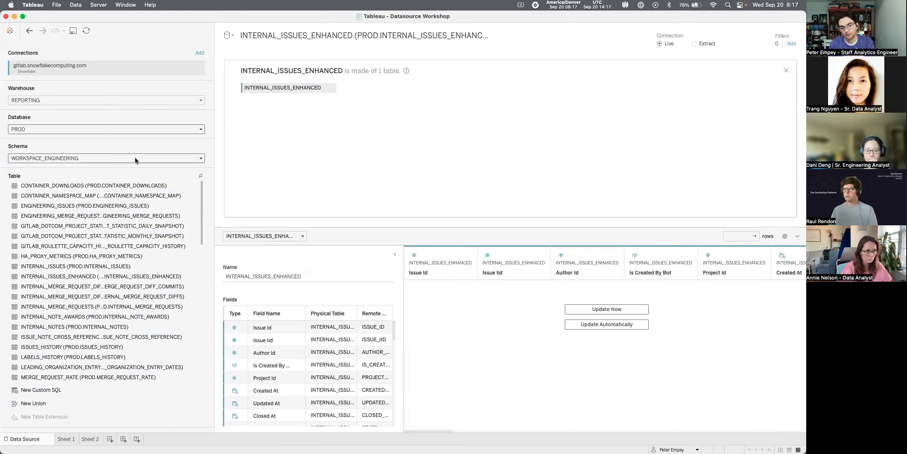
# Switch the schema to COMMON and drop DIM_DATE beside INTERNAL_ISSUES_ENHANCED as an inner join
pyautogui.click(199, 159)
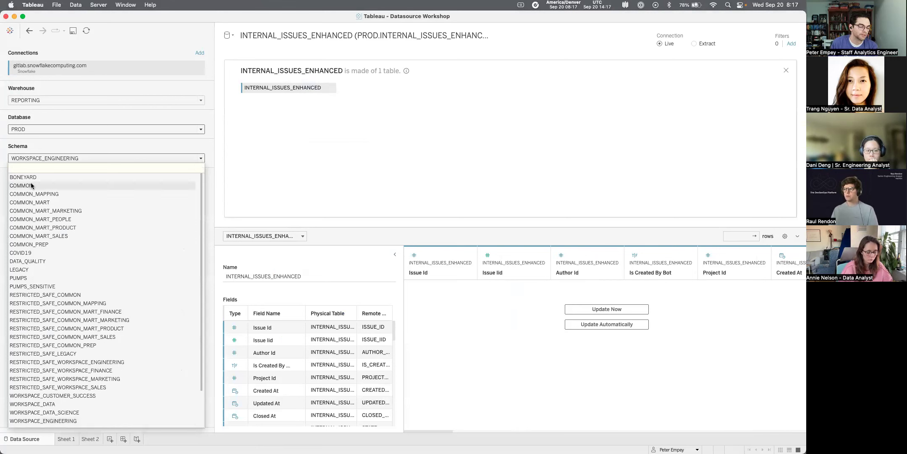
pyautogui.click(150, 202)
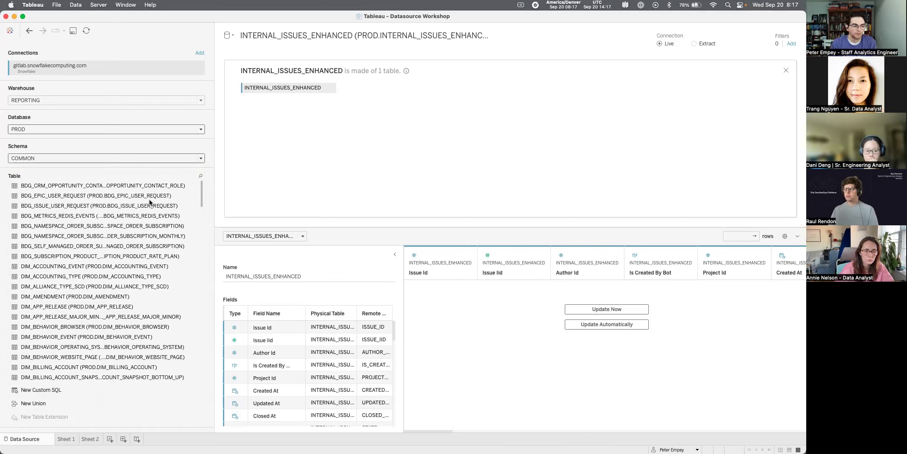
pyautogui.scroll(-5, 121, 265)
pyautogui.scroll(-4, 121, 265)
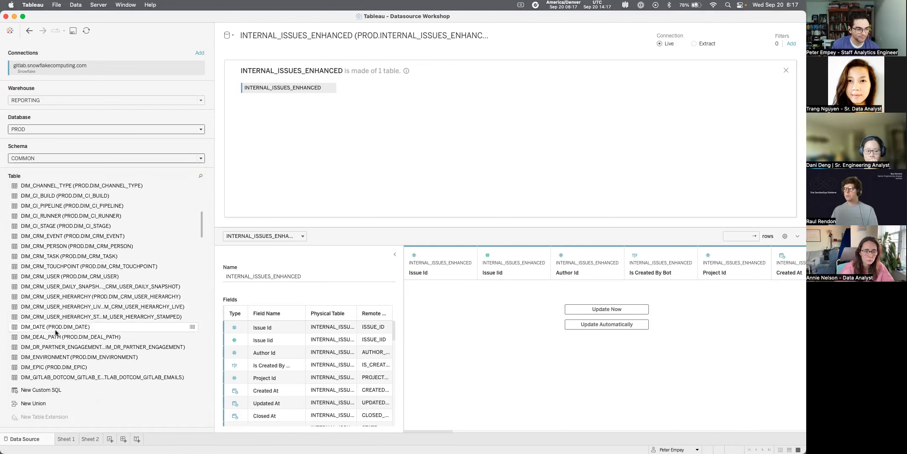
pyautogui.moveTo(55, 329); pyautogui.dragTo(398, 107)
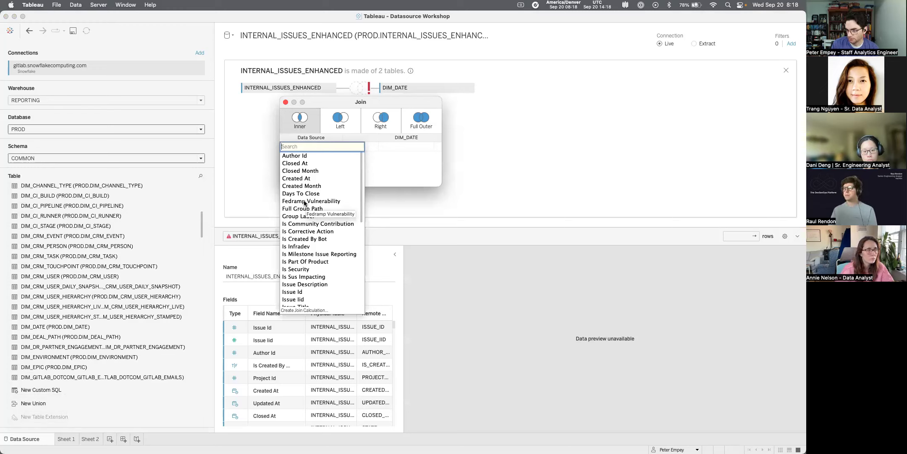
# Set the DIM_DATE join clause to Created At = Date Actual, searching 'dat' for the field
pyautogui.scroll(-4, 312, 239)
pyautogui.scroll(-5, 319, 251)
pyautogui.scroll(7, 319, 251)
pyautogui.scroll(2, 318, 257)
pyautogui.scroll(-10, 317, 257)
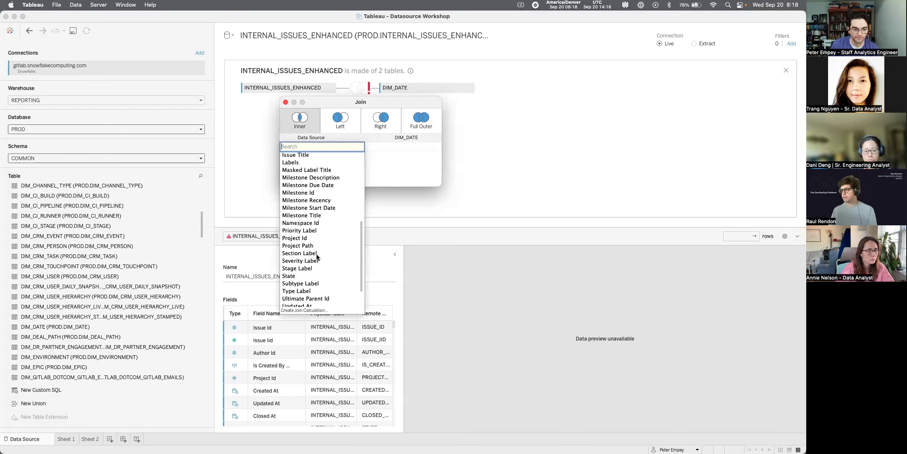
pyautogui.scroll(10, 323, 237)
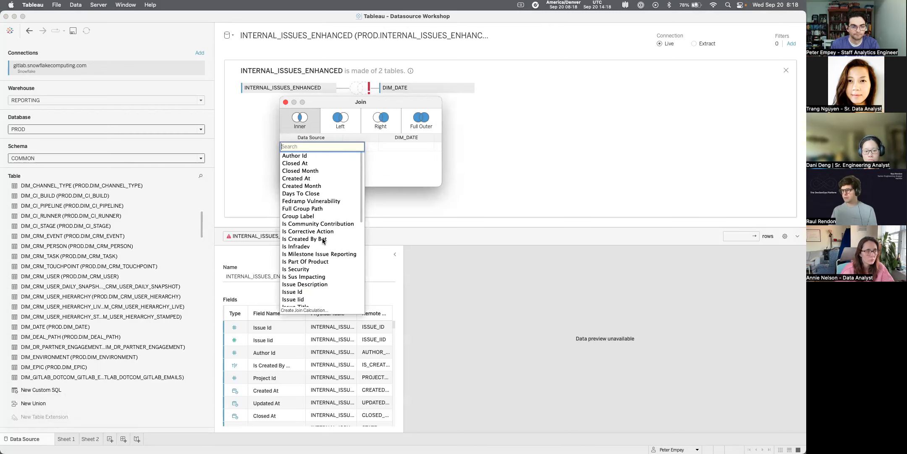
pyautogui.click(305, 178)
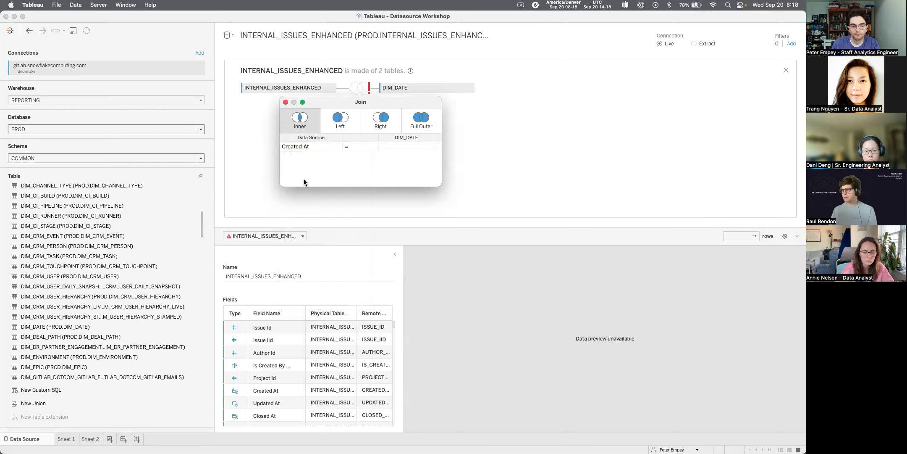
pyautogui.click(400, 147)
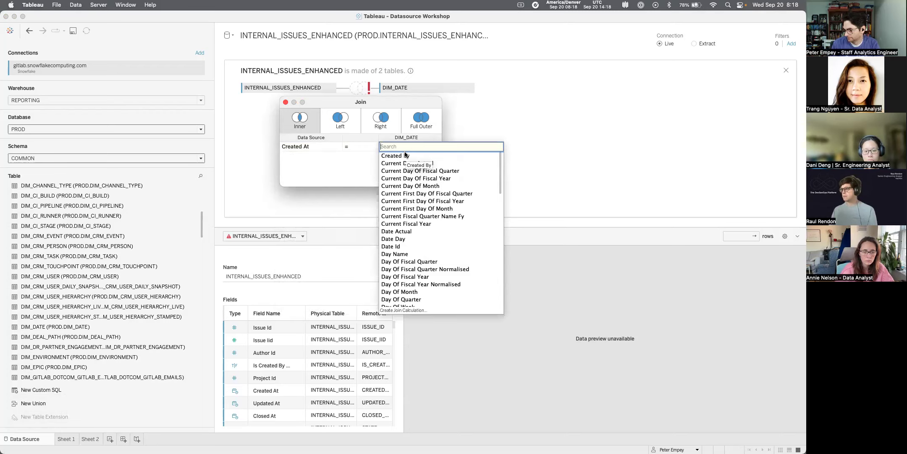
pyautogui.write('date')
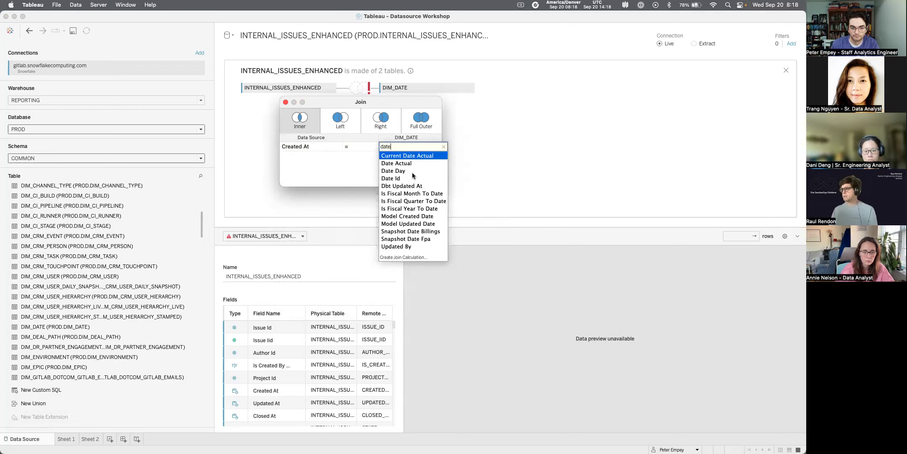
pyautogui.click(407, 164)
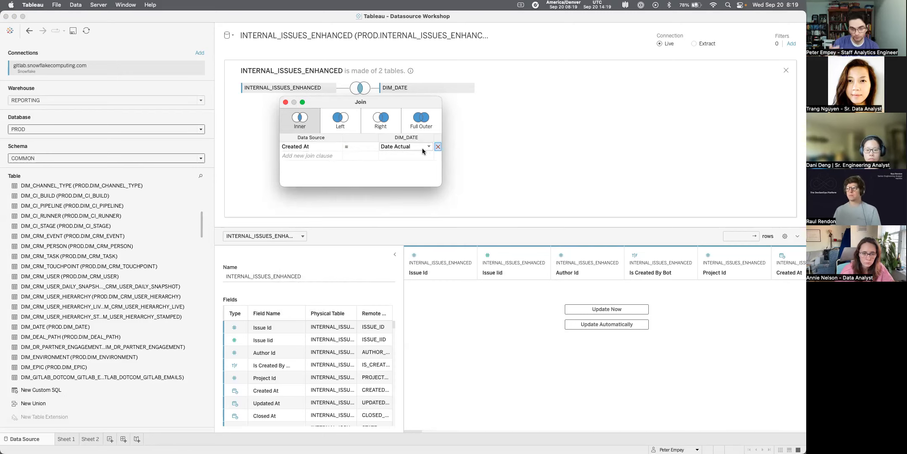
pyautogui.click(309, 146)
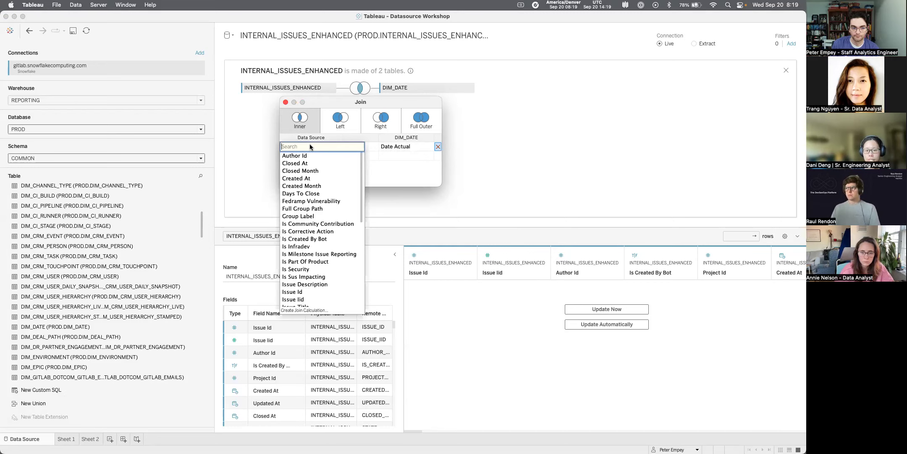
pyautogui.click(321, 144)
pyautogui.click(334, 144)
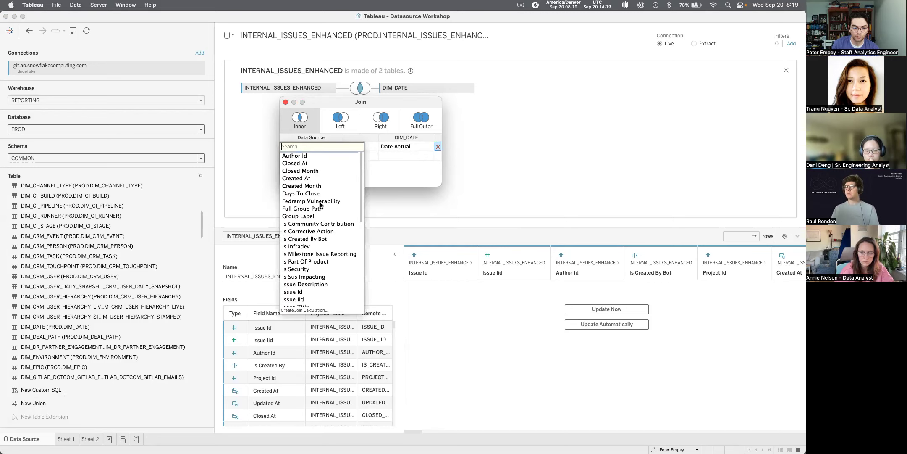
# Replace the left join field with the calculation DATETRUNC('day',[Created At])
pyautogui.click(308, 310)
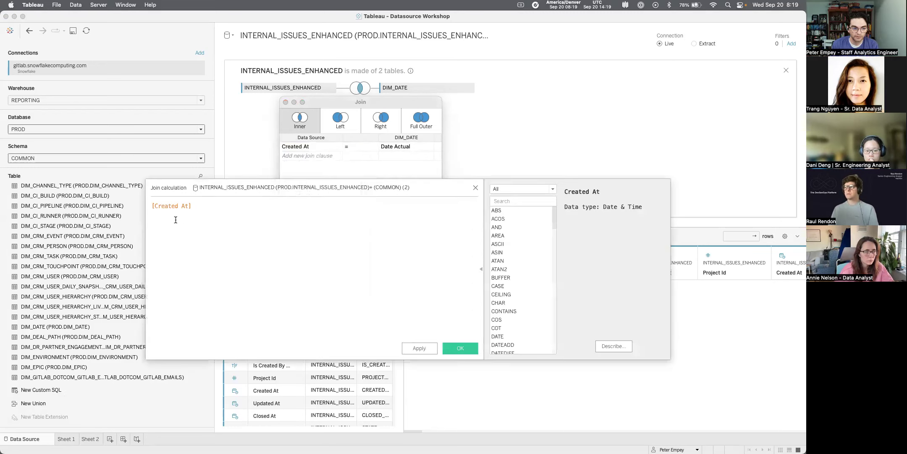
pyautogui.write('DATETRUNC')
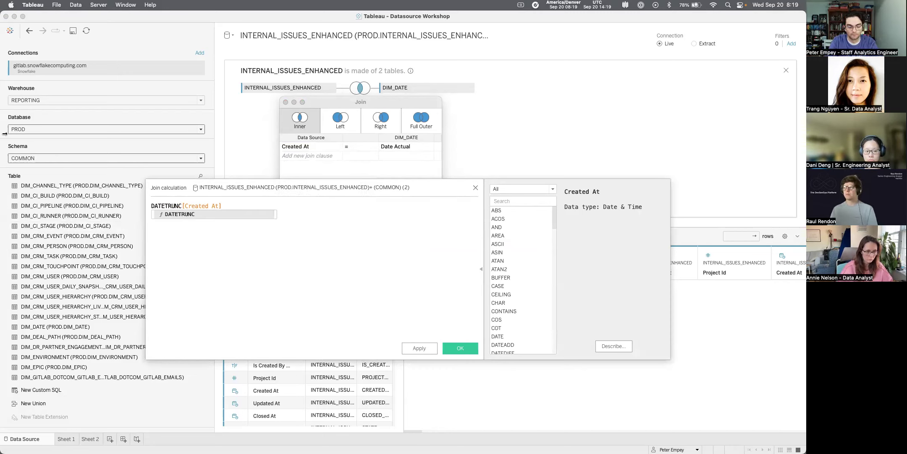
pyautogui.write('(')
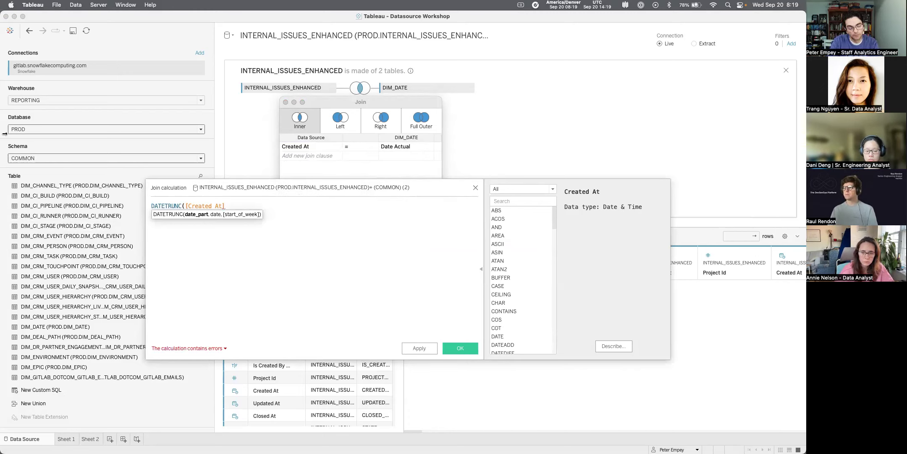
pyautogui.write("'day'")
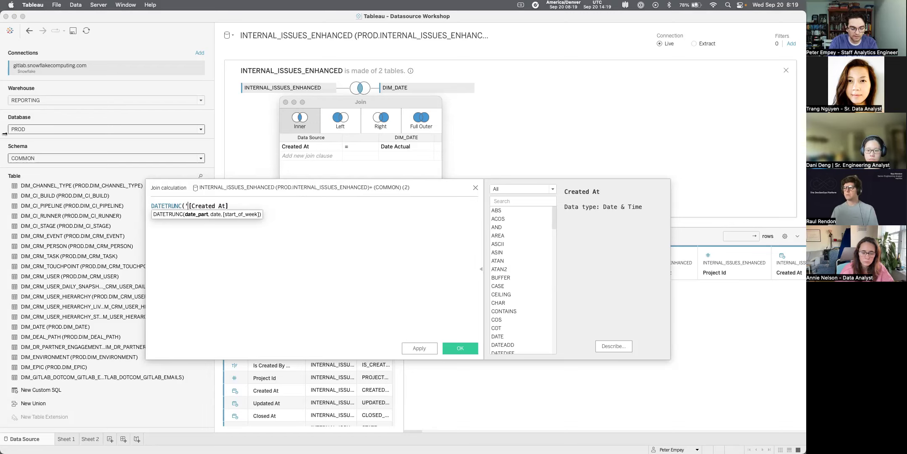
pyautogui.write(',')
pyautogui.click(272, 208)
pyautogui.write(')')
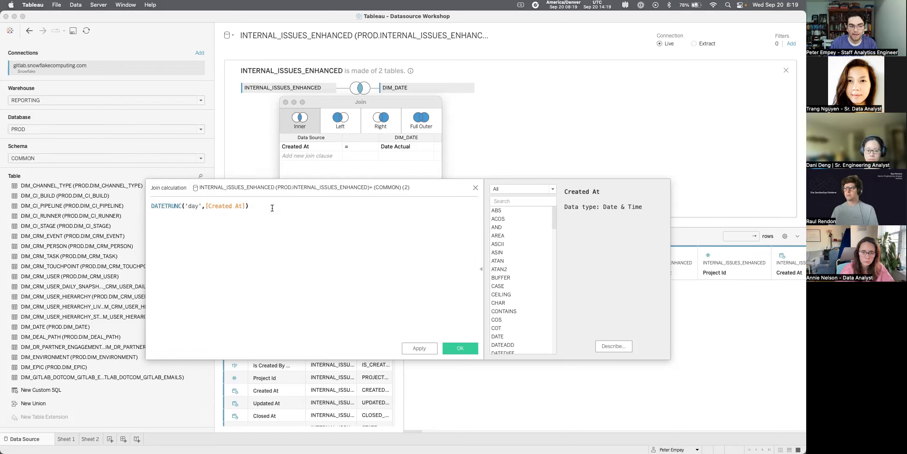
pyautogui.click(461, 348)
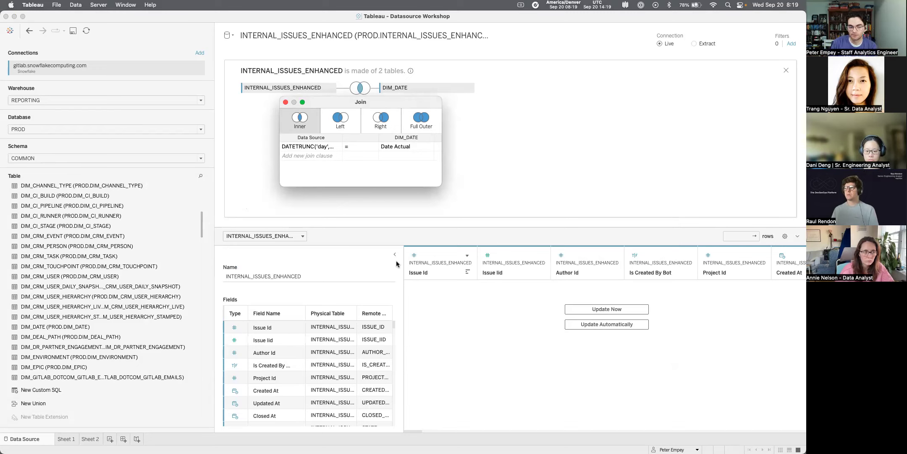
# Add a second join clause pairing Closed At with a DIM_DATE Last Day Of field
pyautogui.click(324, 156)
pyautogui.click(307, 173)
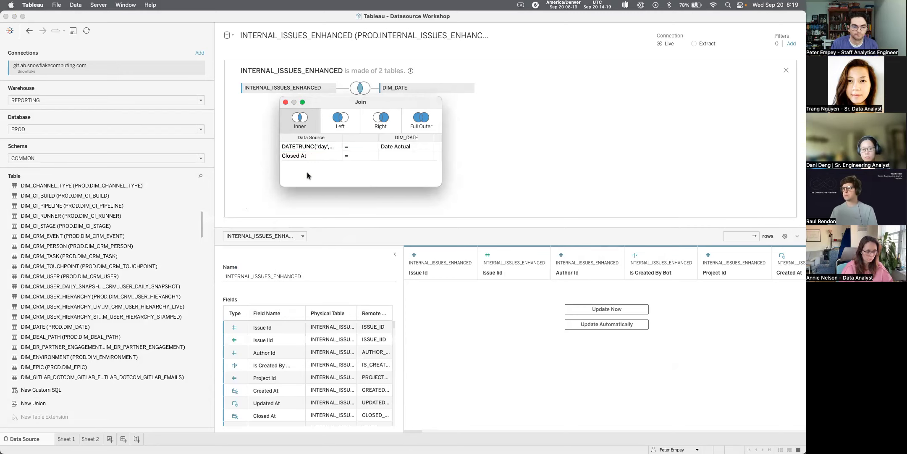
pyautogui.click(392, 156)
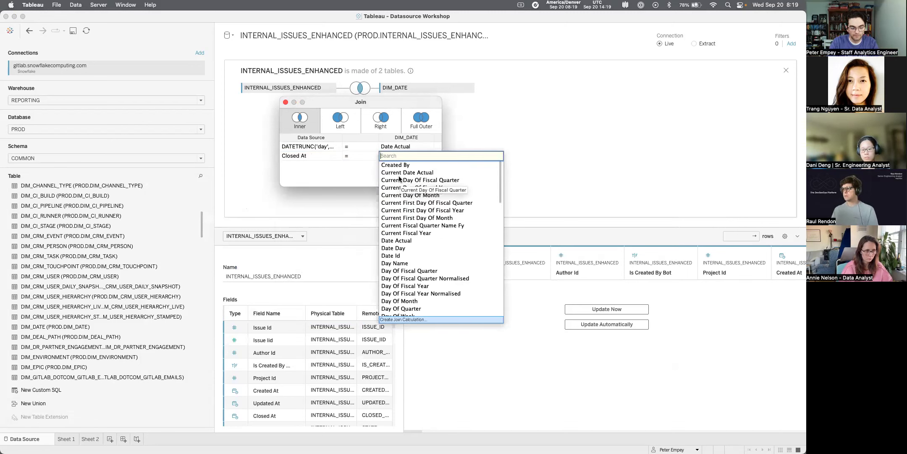
pyautogui.write('en')
pyautogui.press('BackSpace')
pyautogui.press('BackSpace')
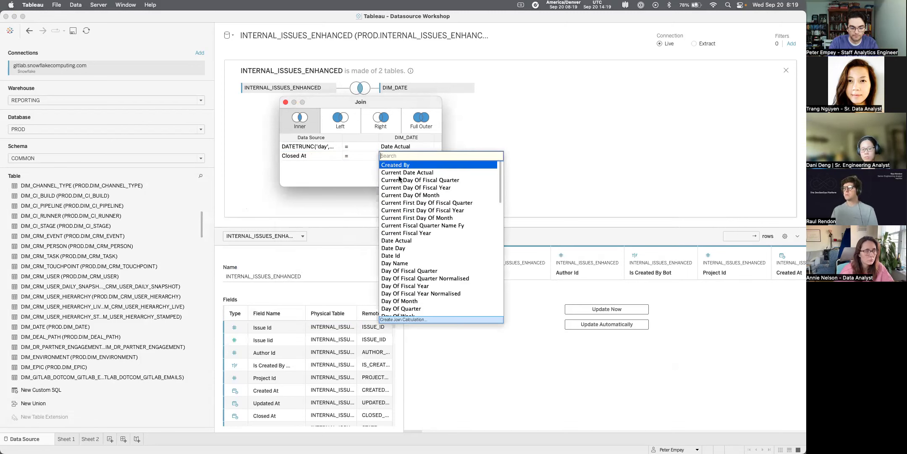
pyautogui.write('last')
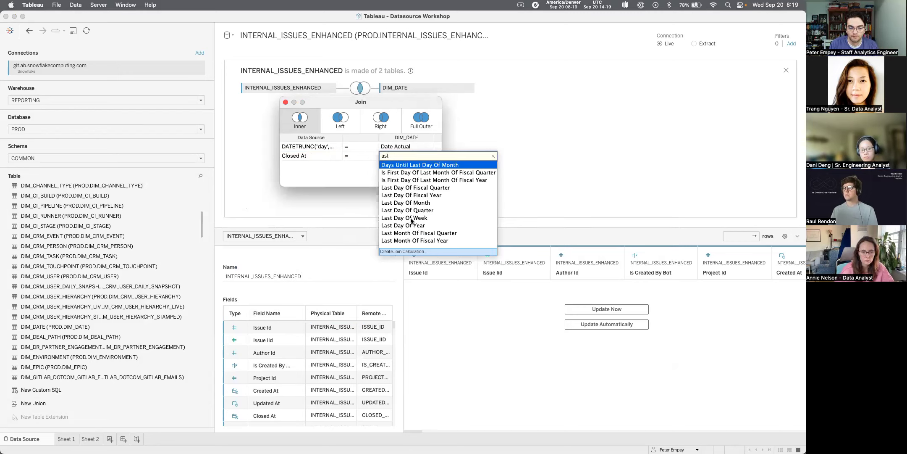
pyautogui.press('Escape')
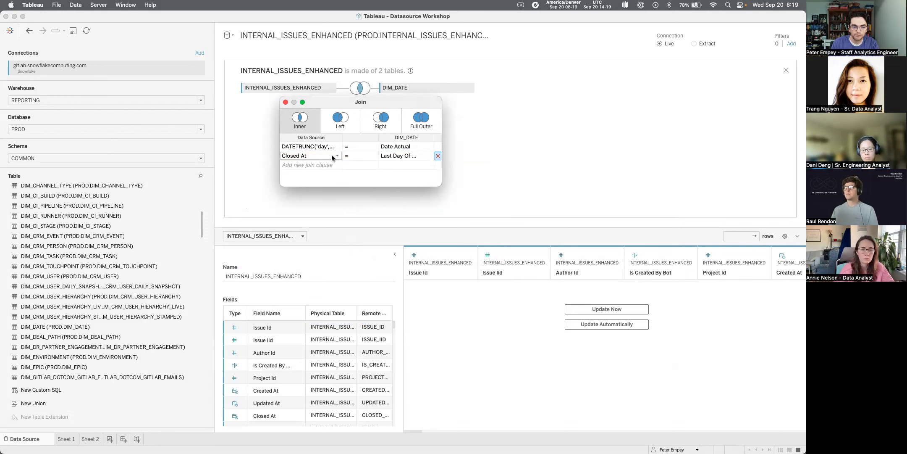
# Turn the Closed At side into the calculation DATETRUNC('day',[Closed At])
pyautogui.click(332, 155)
pyautogui.click(315, 320)
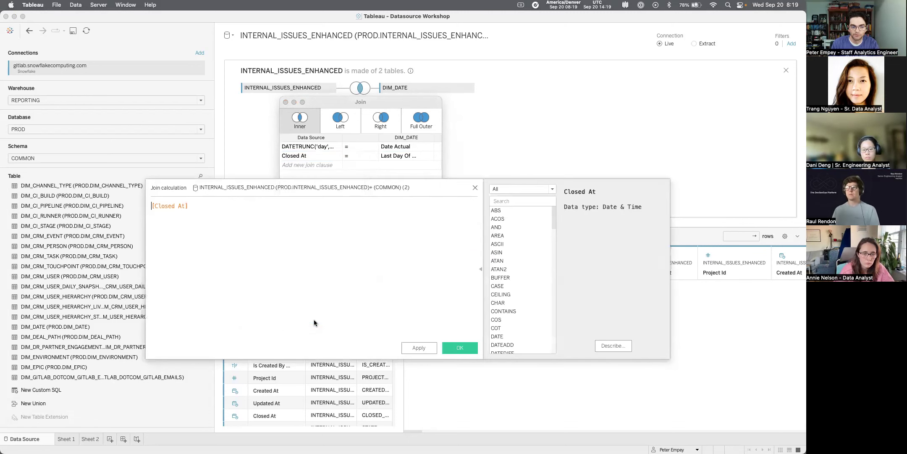
pyautogui.write('DATETRUNC(')
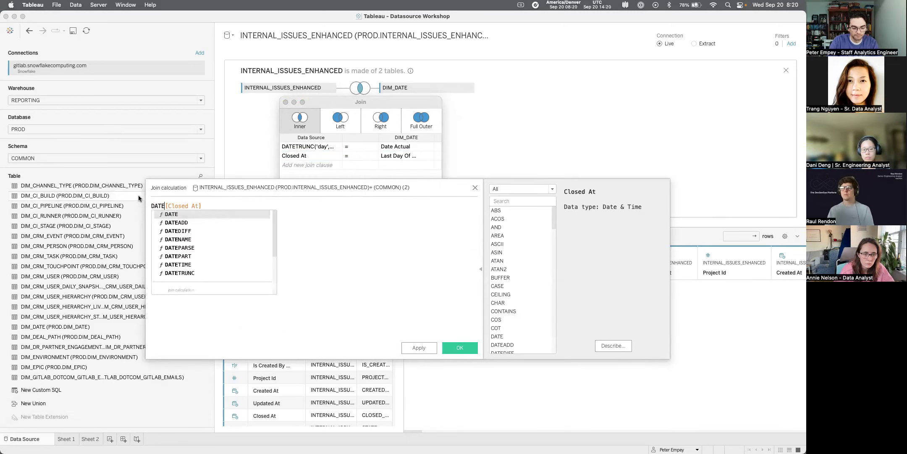
pyautogui.write("'day',")
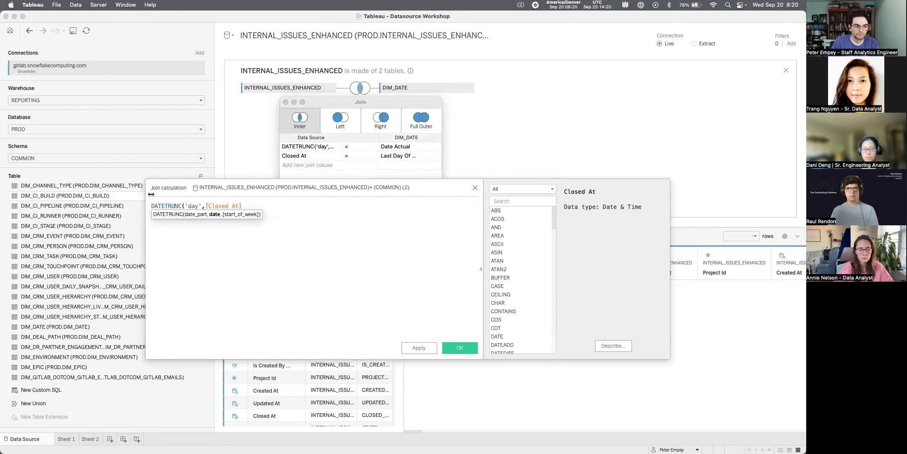
pyautogui.click(253, 206)
pyautogui.write(')')
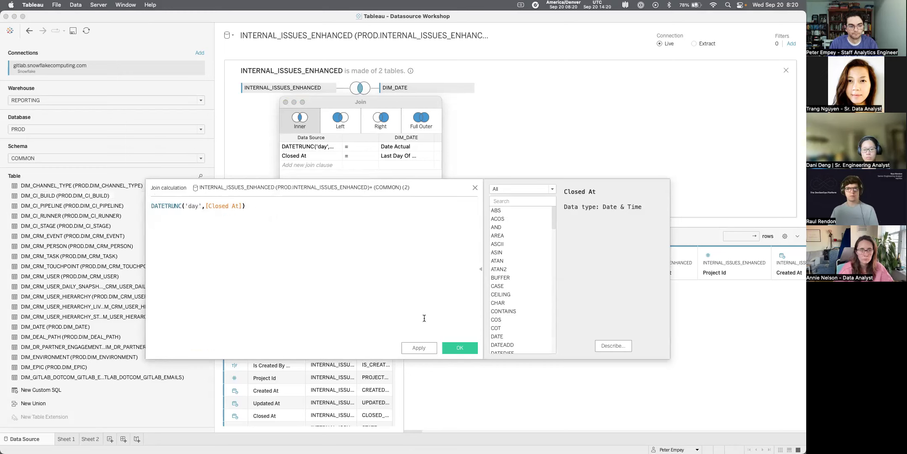
pyautogui.click(467, 348)
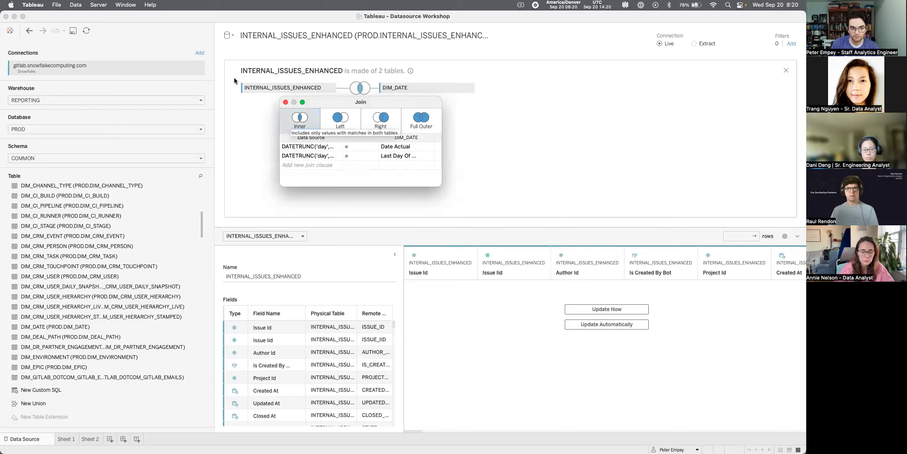
# Close the Join dialog, widen and review the Fields grid, then exit the join view
pyautogui.click(261, 117)
pyautogui.click(284, 102)
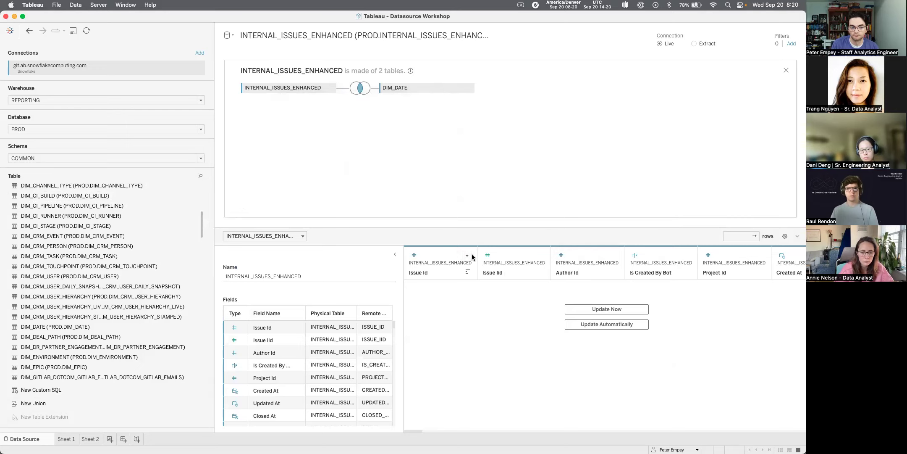
pyautogui.scroll(-10, 319, 360)
pyautogui.scroll(-2, 336, 359)
pyautogui.moveTo(403, 362); pyautogui.dragTo(508, 356)
pyautogui.scroll(-10, 405, 366)
pyautogui.scroll(5, 404, 367)
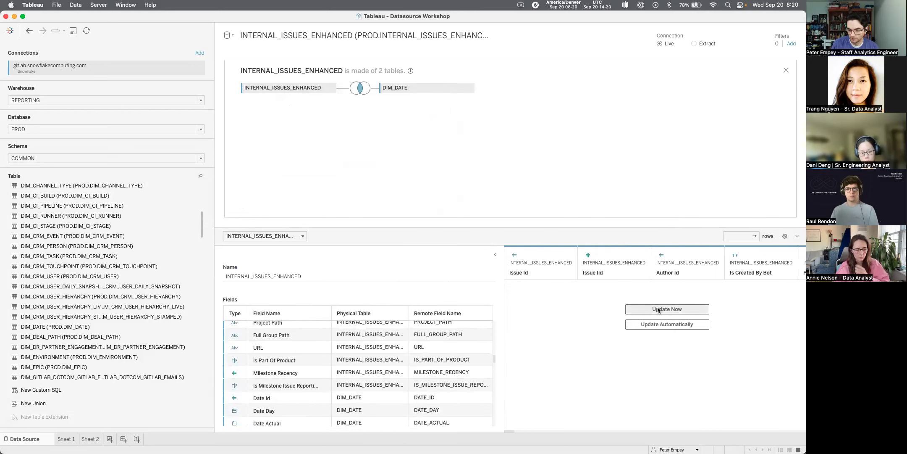
pyautogui.scroll(-3, 357, 340)
pyautogui.scroll(-3, 354, 360)
pyautogui.scroll(5, 354, 360)
pyautogui.scroll(-10, 355, 360)
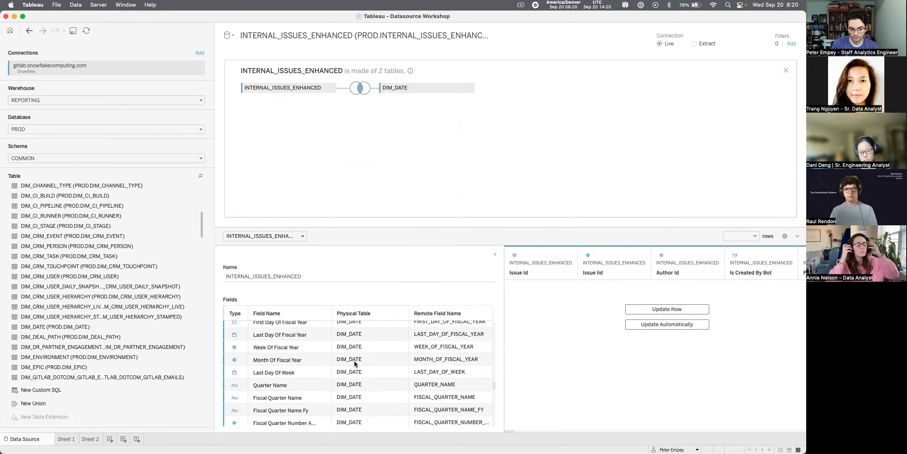
pyautogui.scroll(15, 355, 360)
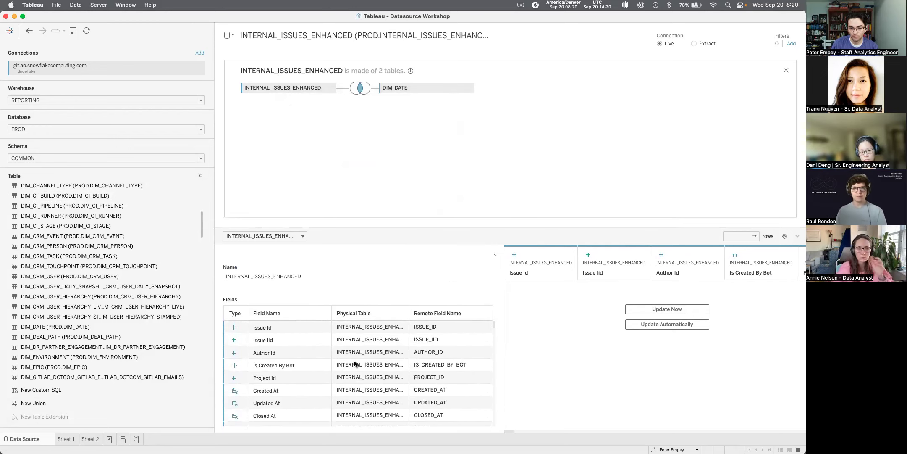
pyautogui.click(787, 69)
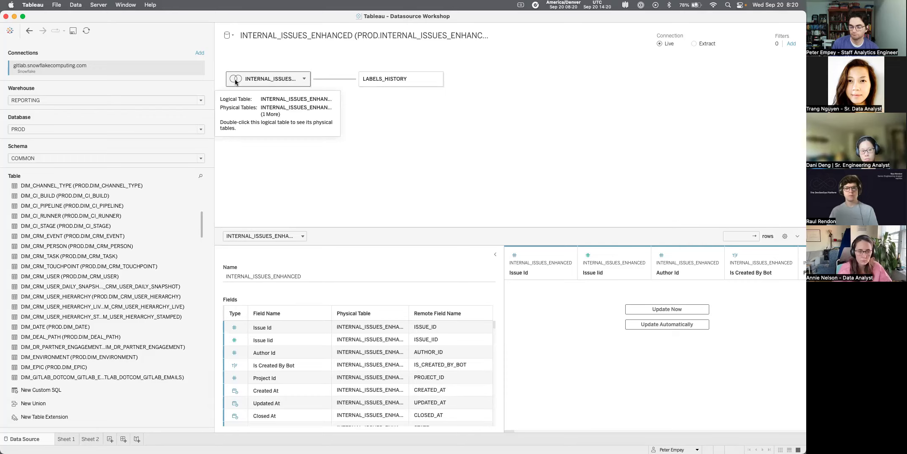
# Add a third relationship clause: Date Actual >= Label Valid From
pyautogui.click(337, 79)
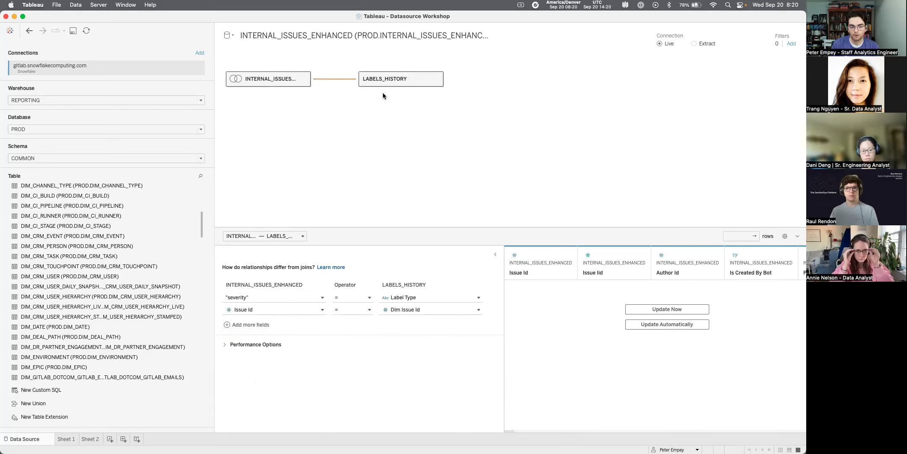
pyautogui.click(237, 326)
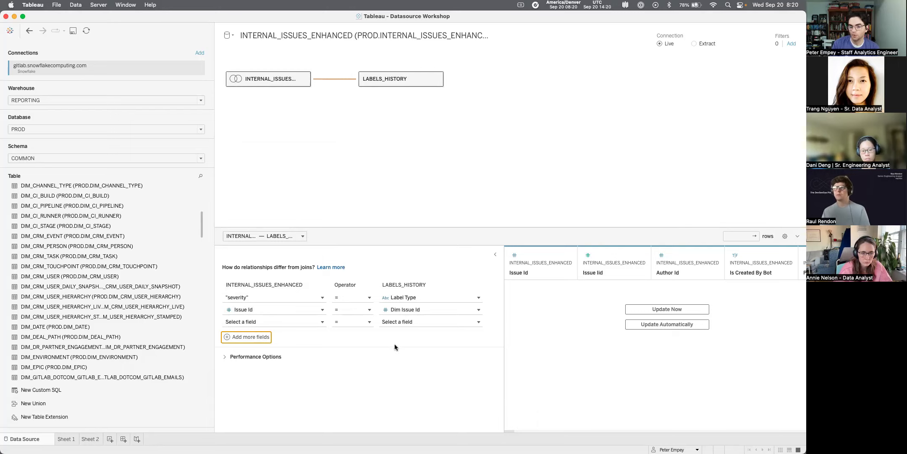
pyautogui.click(310, 322)
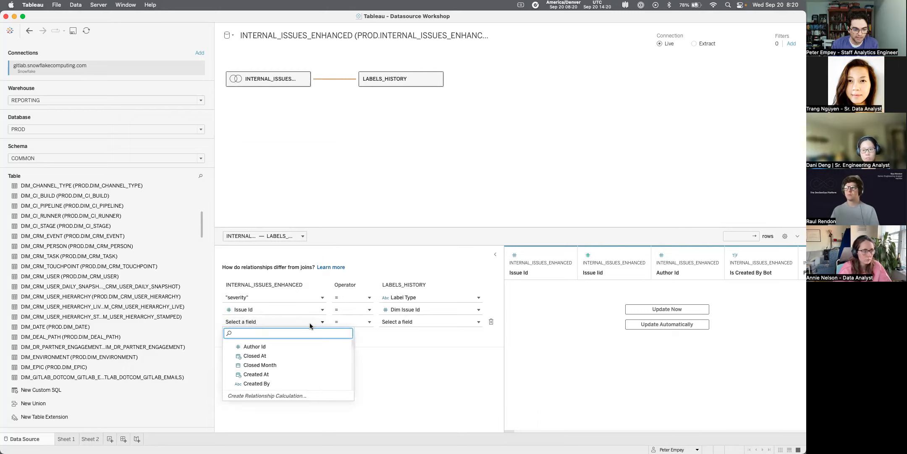
pyautogui.write('date')
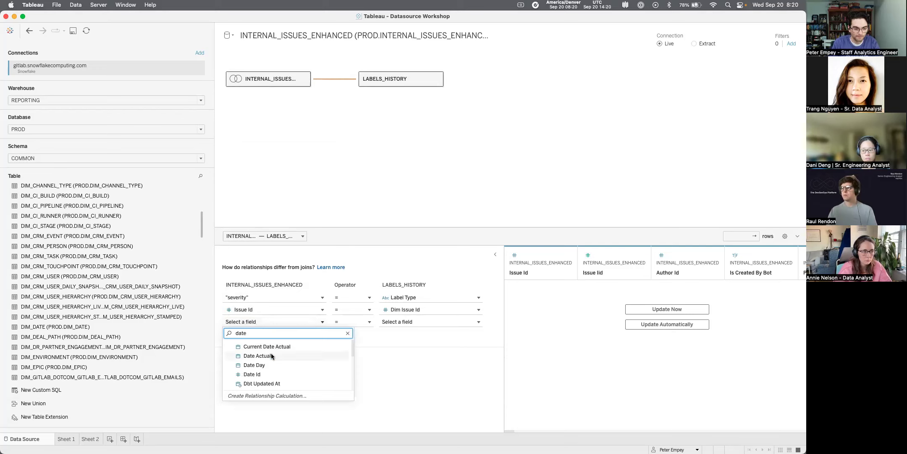
pyautogui.click(269, 355)
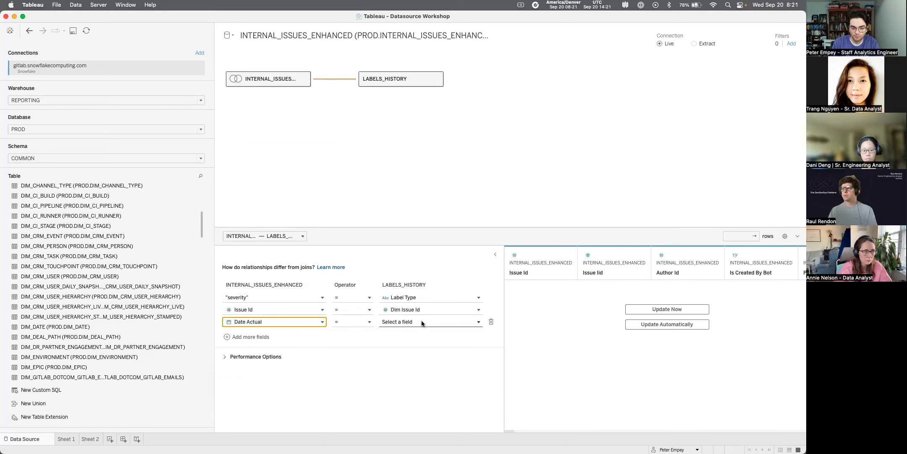
pyautogui.click(400, 326)
pyautogui.click(368, 322)
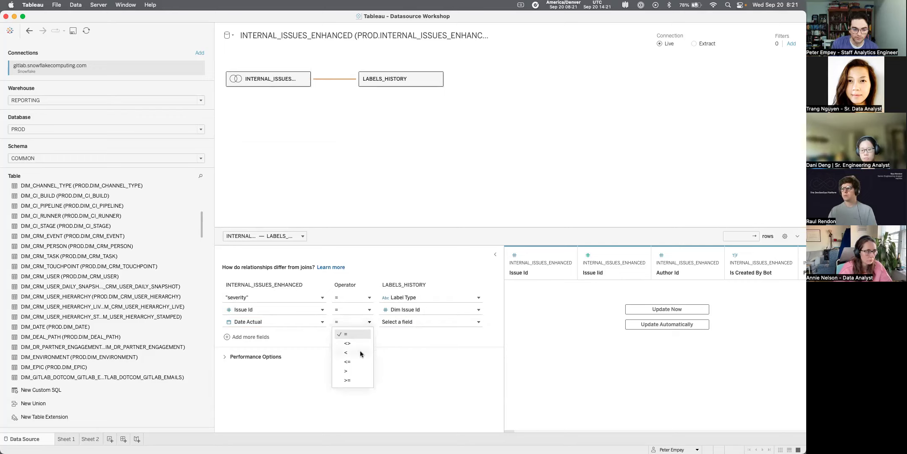
pyautogui.click(356, 378)
pyautogui.click(429, 324)
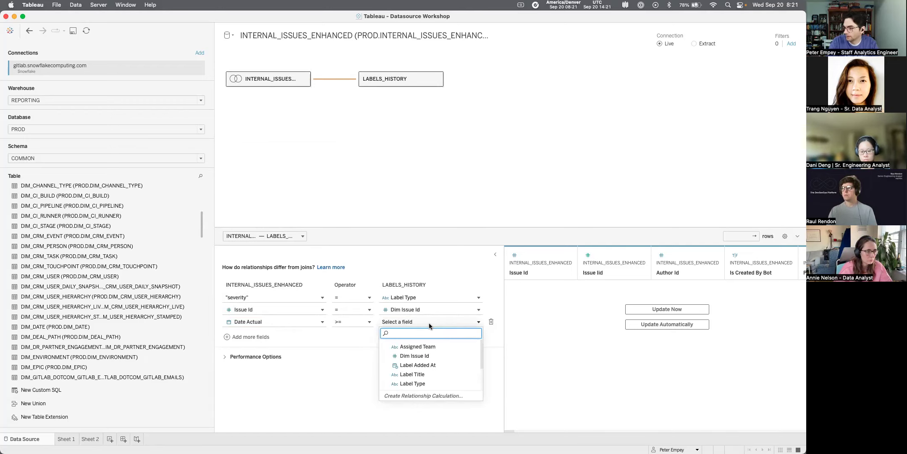
pyautogui.write('vali')
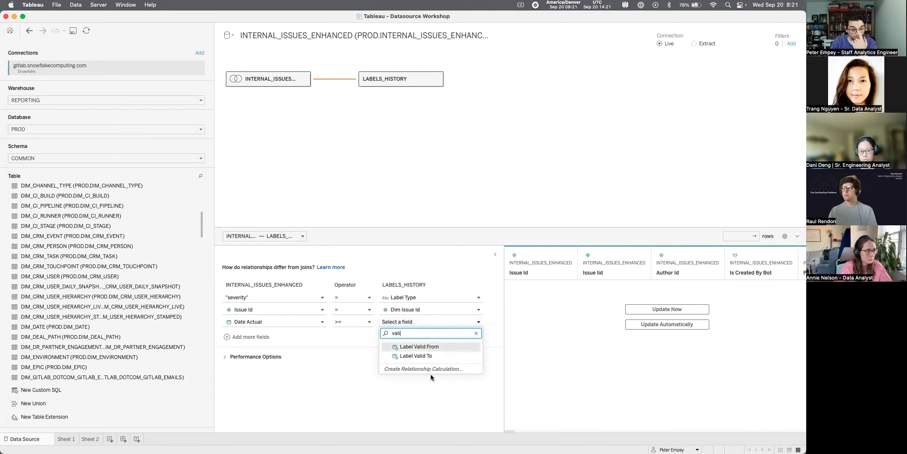
pyautogui.press('Return')
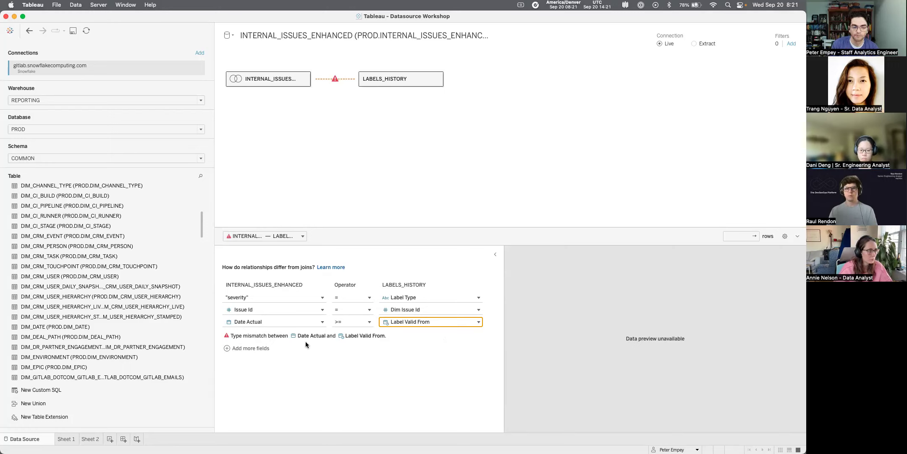
# Wrap Date Actual as DATETIME([DATE_ACTUAL]) and begin a fourth relationship clause
pyautogui.click(311, 321)
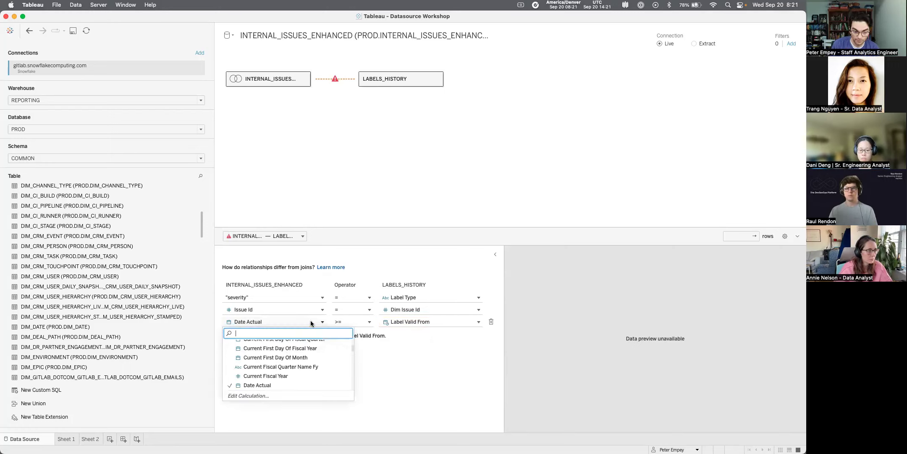
pyautogui.click(257, 395)
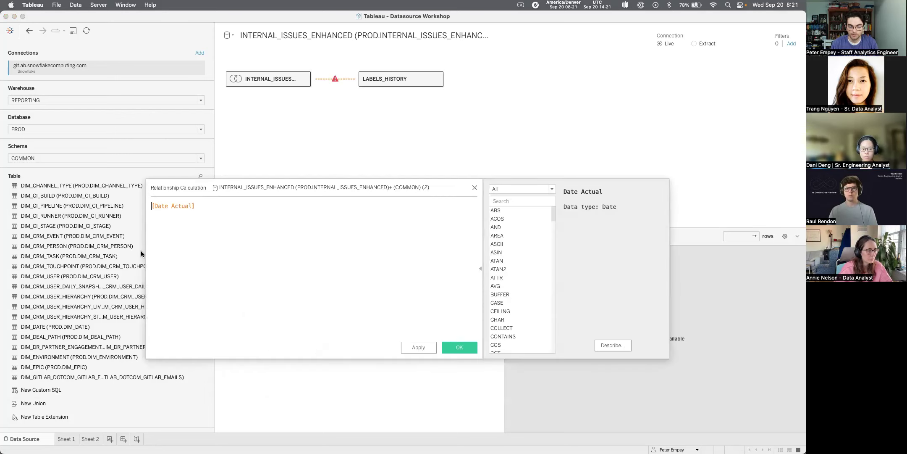
pyautogui.write('DATRE')
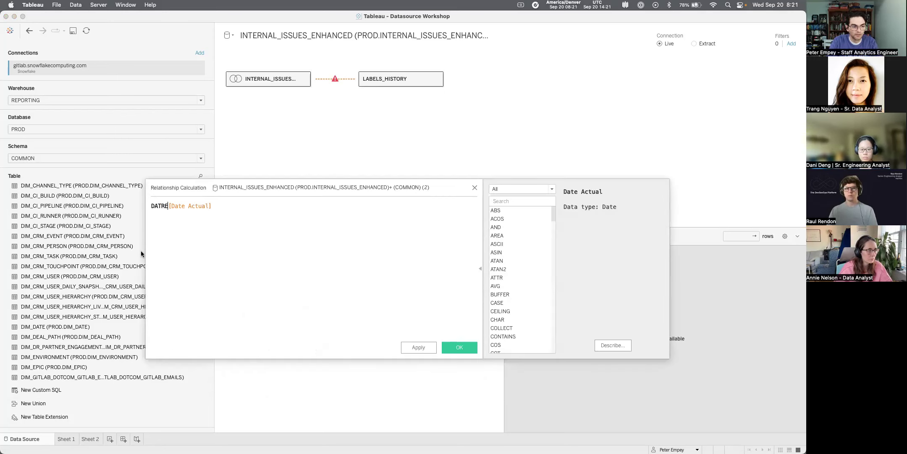
pyautogui.press('BackSpace')
pyautogui.press('BackSpace')
pyautogui.write('ETI')
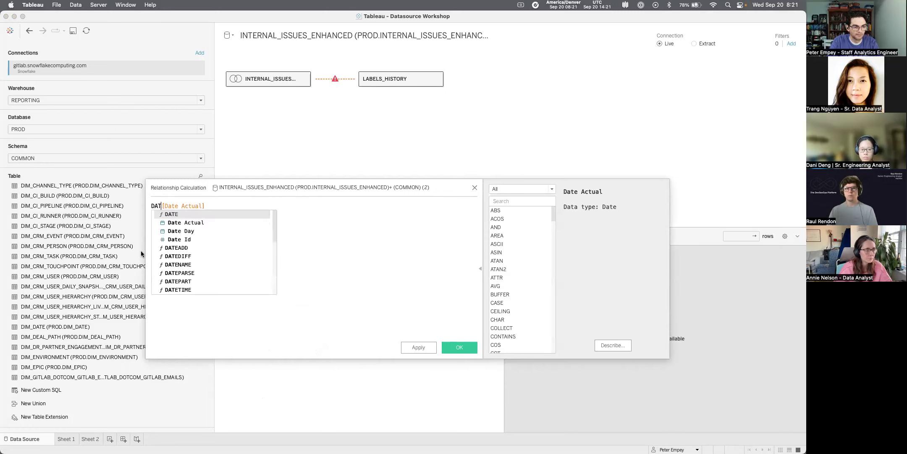
pyautogui.write('ME')
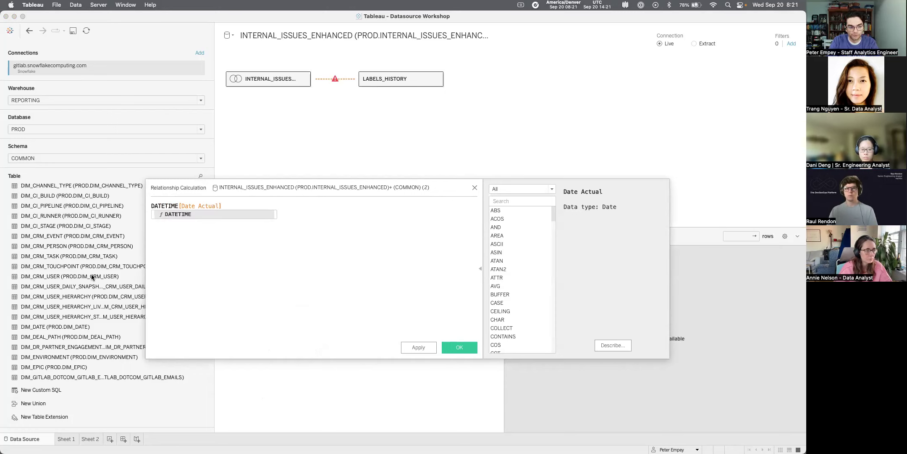
pyautogui.write('(')
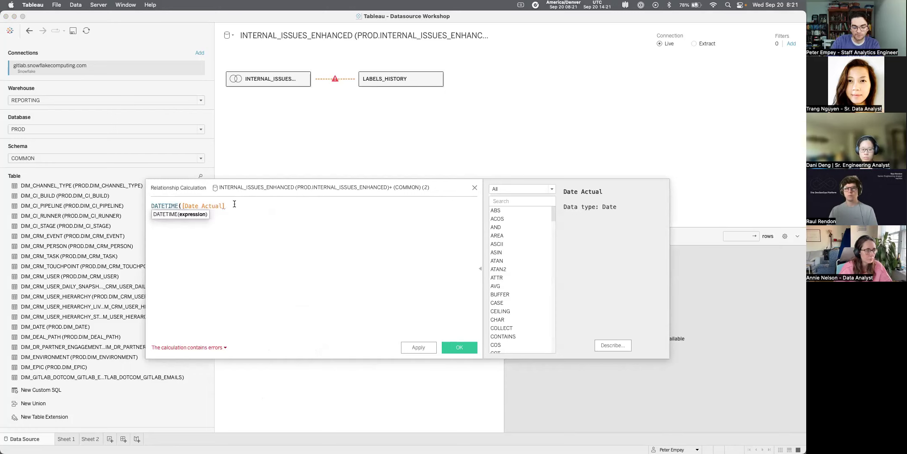
pyautogui.write(')')
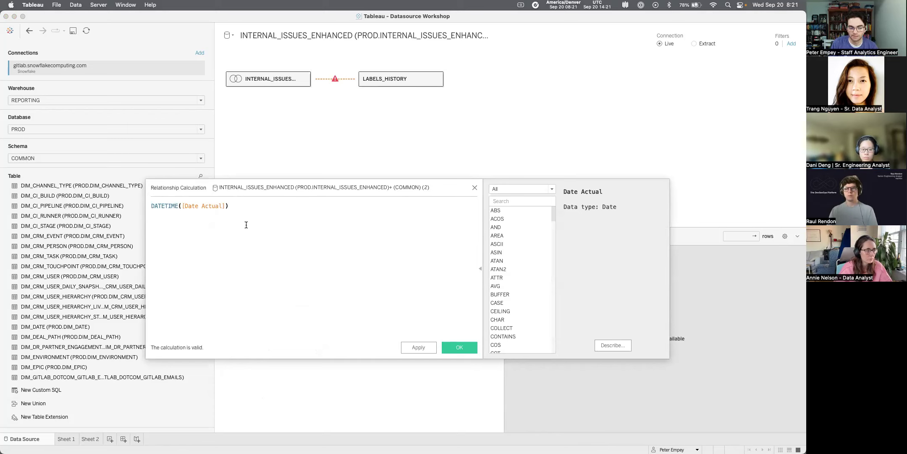
pyautogui.click(462, 349)
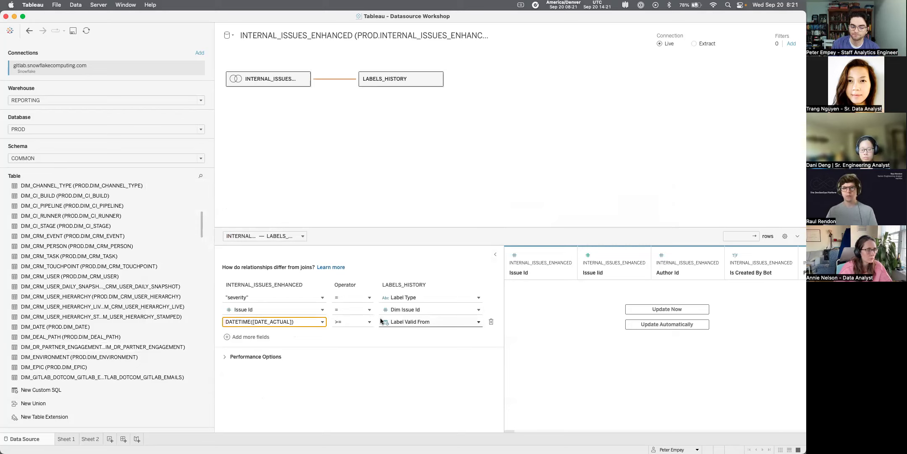
pyautogui.click(262, 338)
pyautogui.click(293, 332)
# Make the fourth relationship clause compare Date Actual > Label Valid To
pyautogui.write('date')
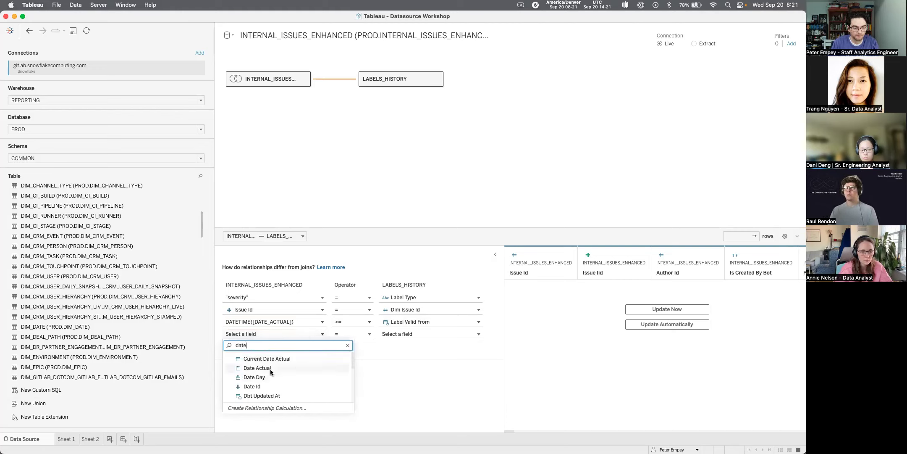
pyautogui.click(270, 369)
pyautogui.click(410, 333)
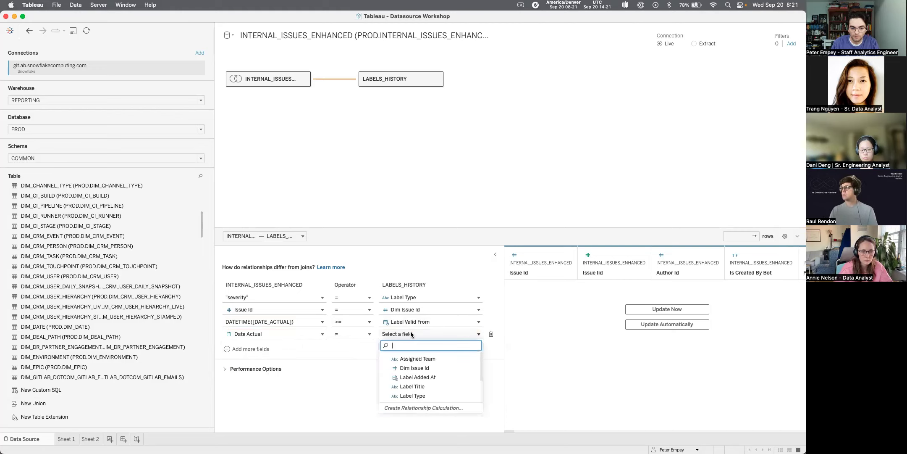
pyautogui.click(348, 335)
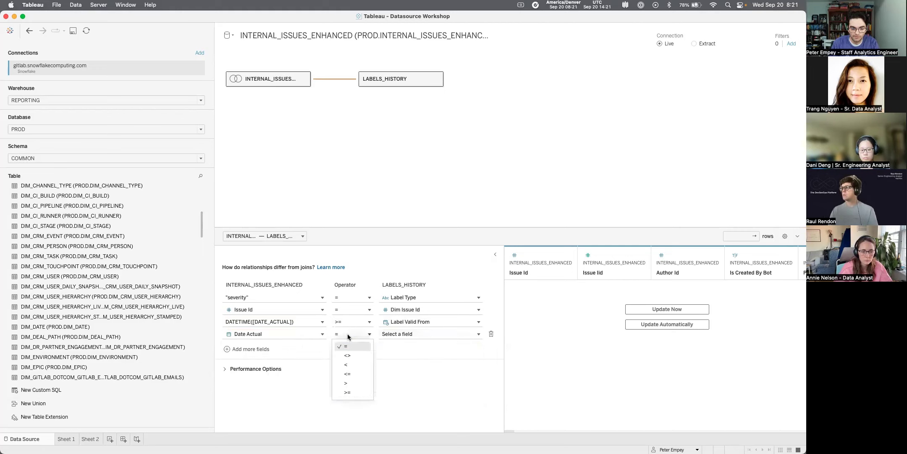
pyautogui.click(355, 380)
pyautogui.click(407, 334)
pyautogui.write('vali')
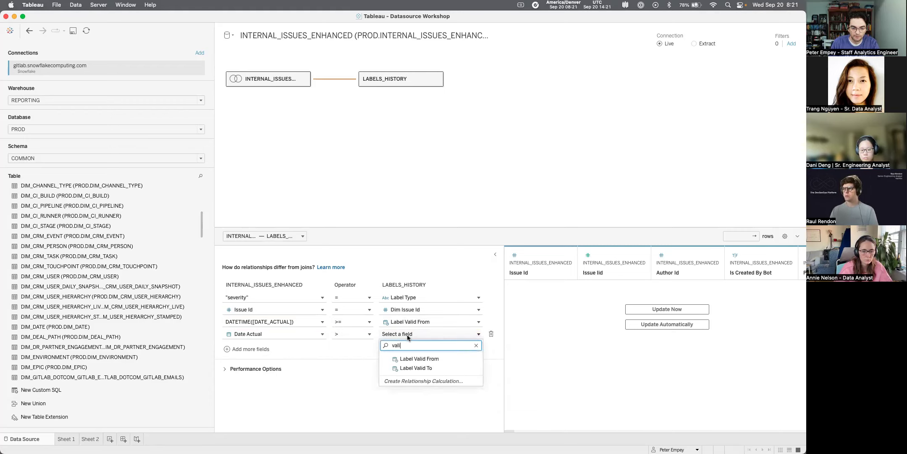
pyautogui.click(417, 368)
# Start a relationship calculation for the Date Actual side, typing DATETIME(
pyautogui.click(287, 331)
pyautogui.click(246, 407)
pyautogui.write('DATETIME')
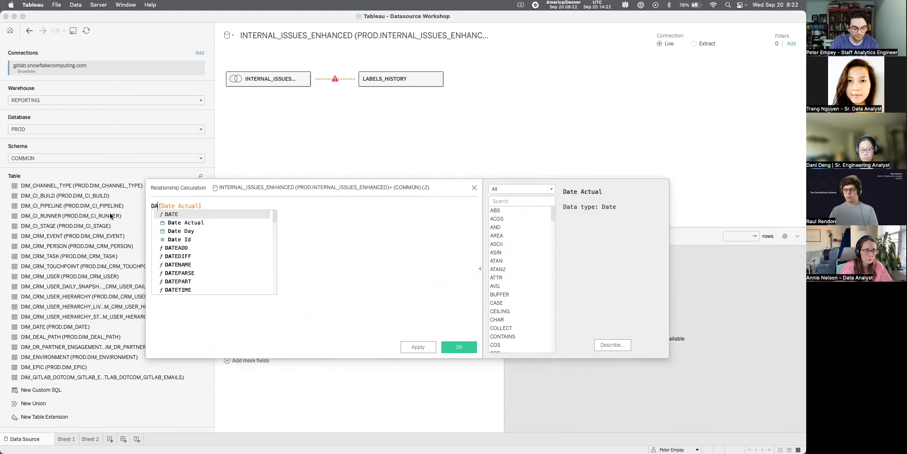
pyautogui.write('(')
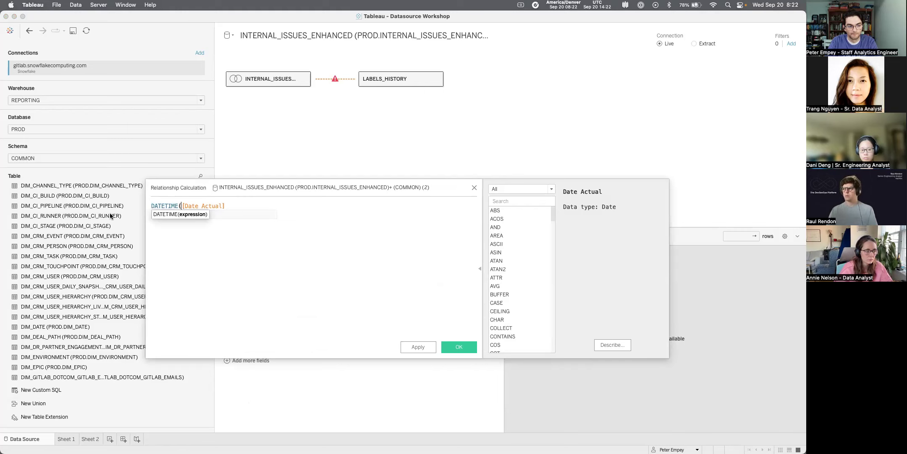
pyautogui.click(242, 207)
# Finish the expression as DATETIME([Date Actual]) and apply it to the fourth clause
pyautogui.write(')')
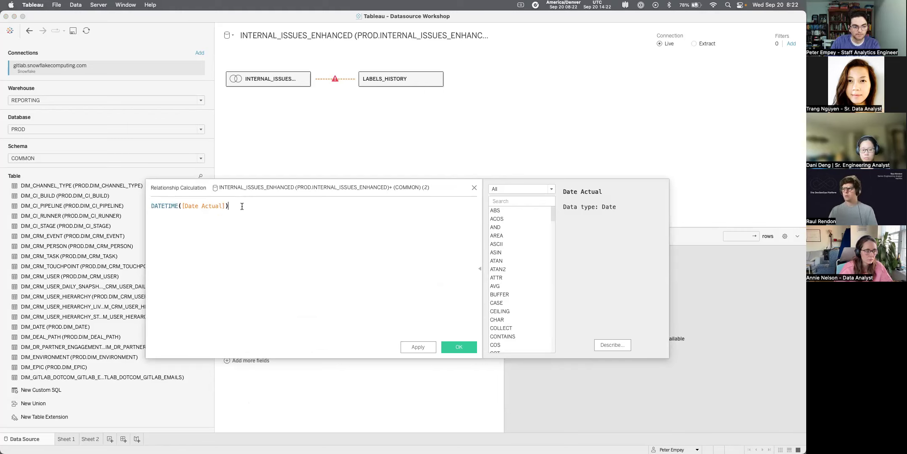
pyautogui.click(459, 347)
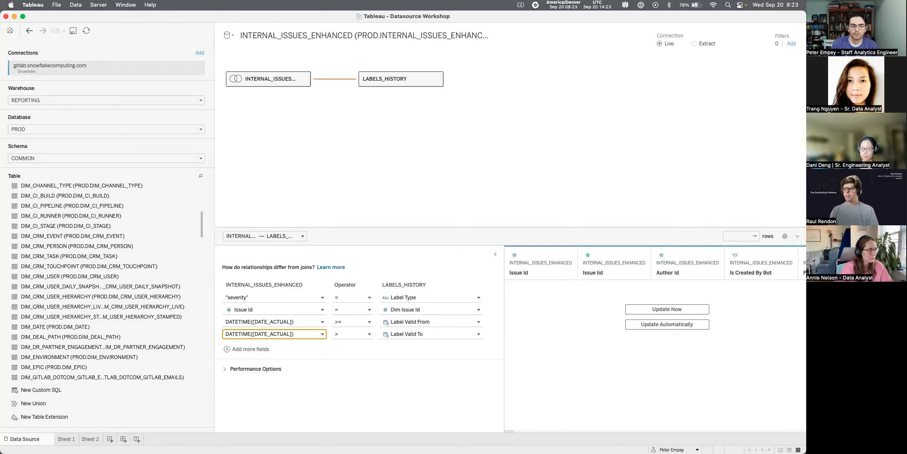
# Switch the fourth clause to DATETIME([DATE_ACTUAL]) < Label Valid To, briefly checking Performance Options
pyautogui.click(345, 334)
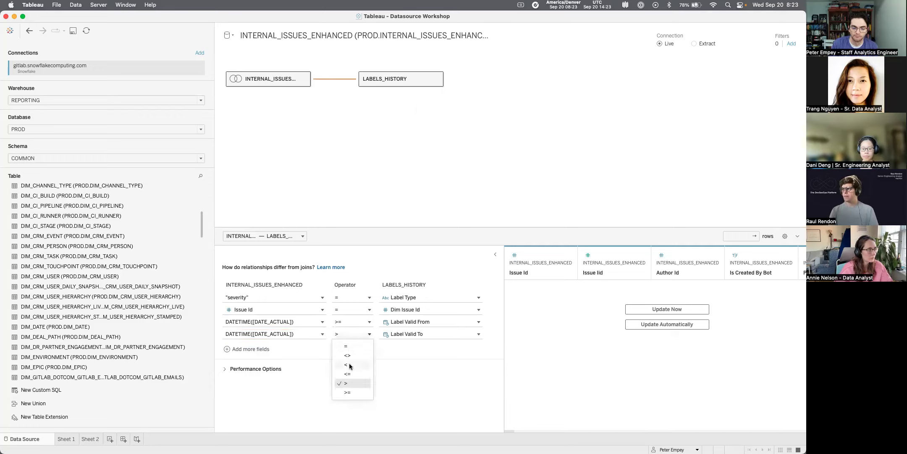
pyautogui.press('Return')
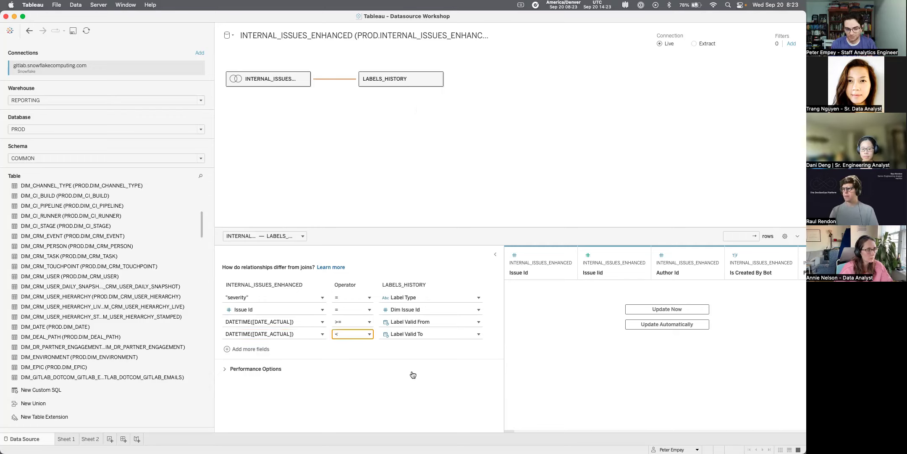
pyautogui.click(412, 372)
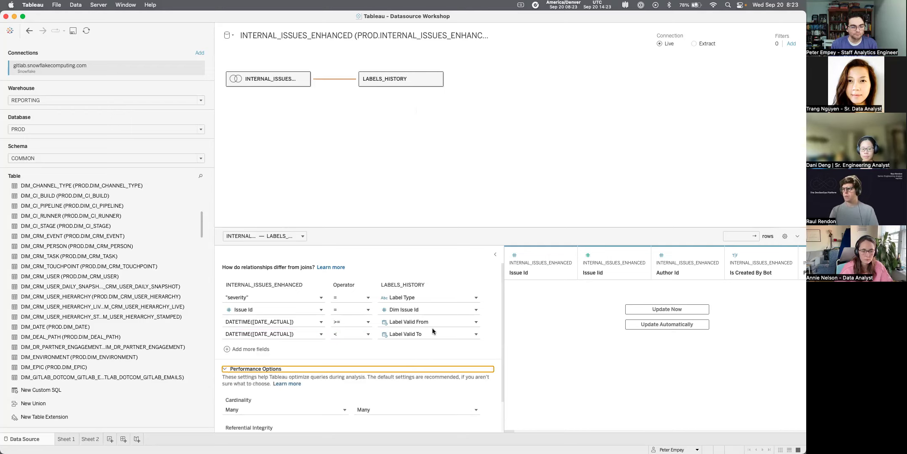
pyautogui.click(224, 369)
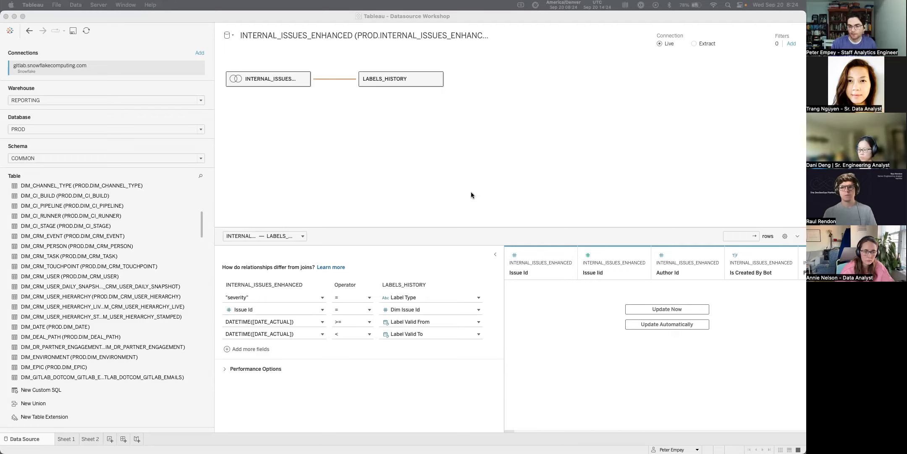
# Select the INTERNAL_ISSUES_ENHANCED table on the canvas to list its fields
pyautogui.click(453, 191)
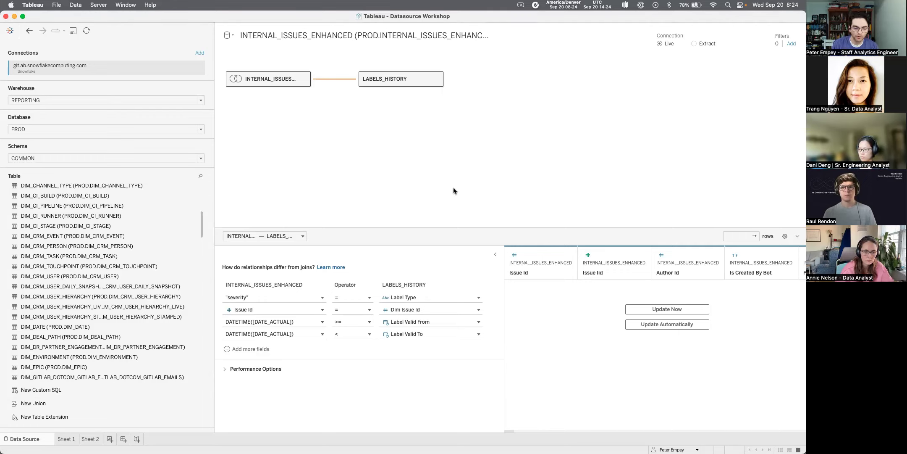
pyautogui.click(294, 81)
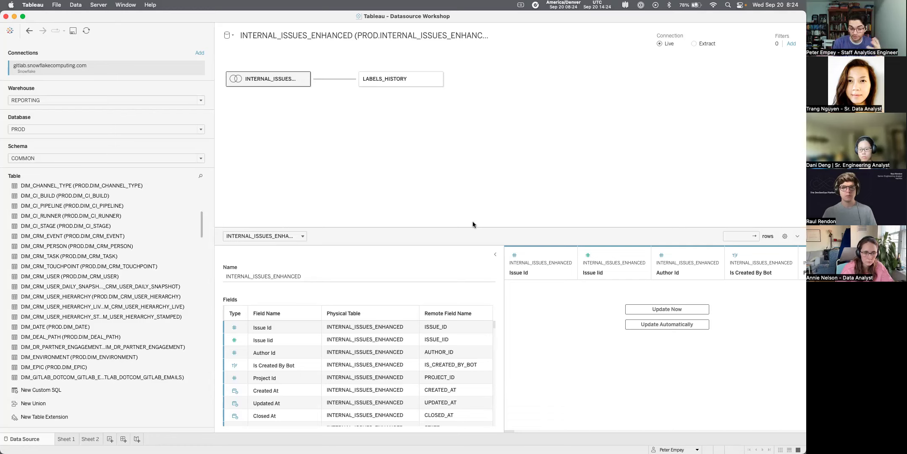
# Enlarge the fields grid and scroll down to review the DIM_DATE columns like Date Actual
pyautogui.scroll(-5, 433, 395)
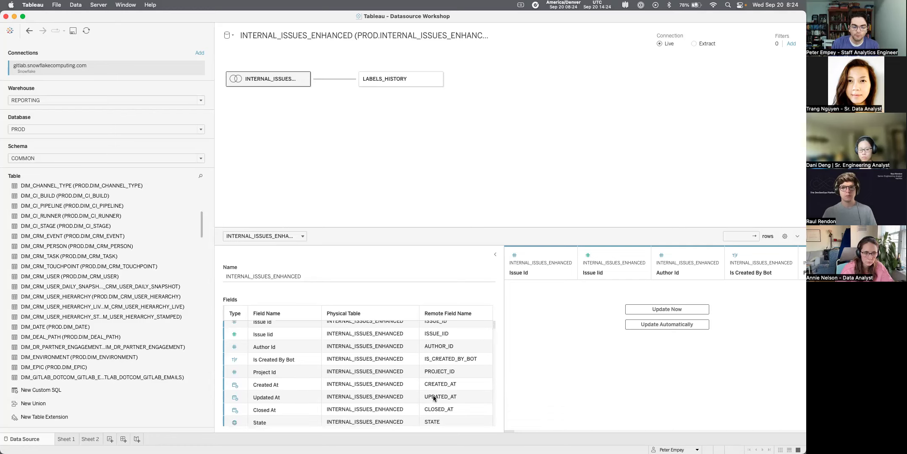
pyautogui.scroll(5, 430, 390)
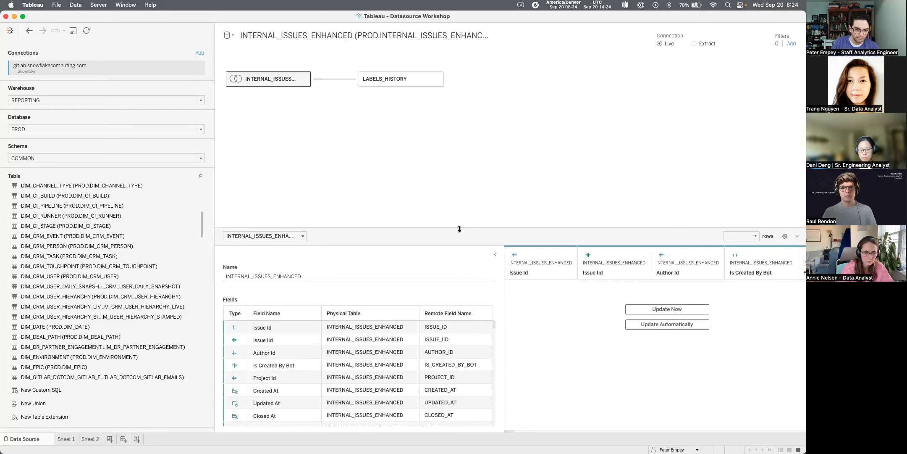
pyautogui.moveTo(459, 228); pyautogui.dragTo(460, 183)
pyautogui.scroll(-4, 415, 398)
pyautogui.scroll(-10, 415, 398)
pyautogui.scroll(-10, 415, 398)
pyautogui.scroll(-5, 416, 398)
pyautogui.scroll(8, 415, 399)
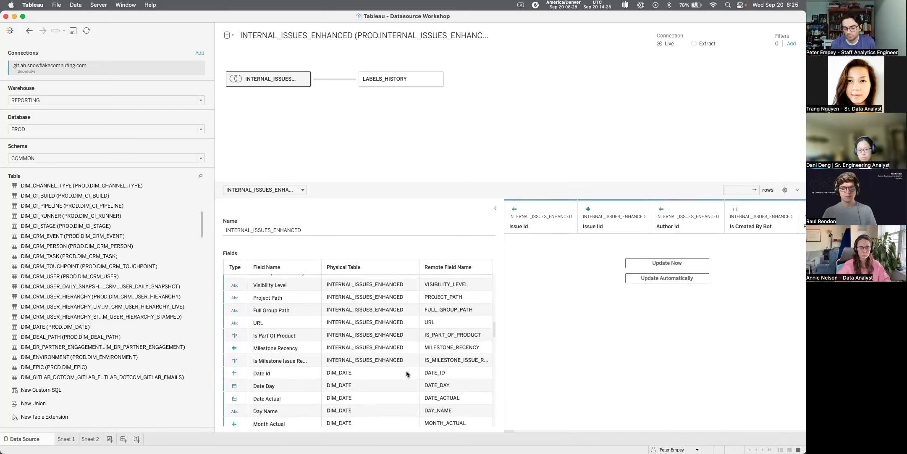
pyautogui.scroll(-3, 406, 373)
pyautogui.scroll(-5, 399, 371)
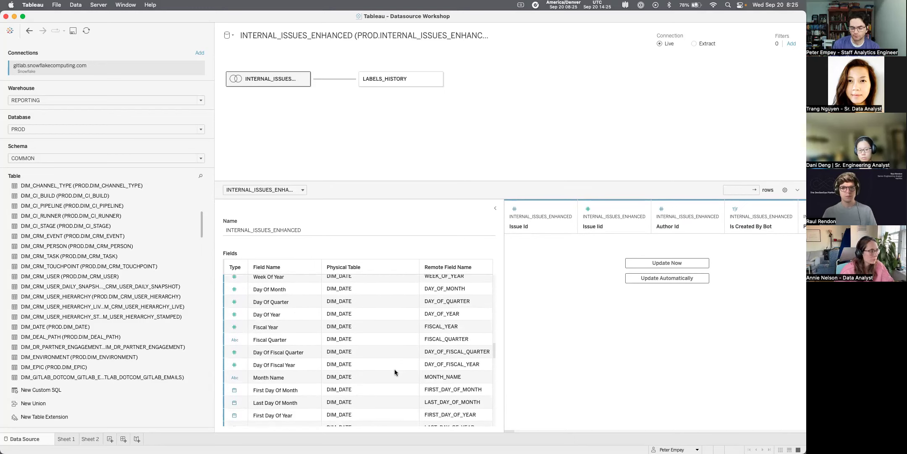
pyautogui.scroll(5, 395, 372)
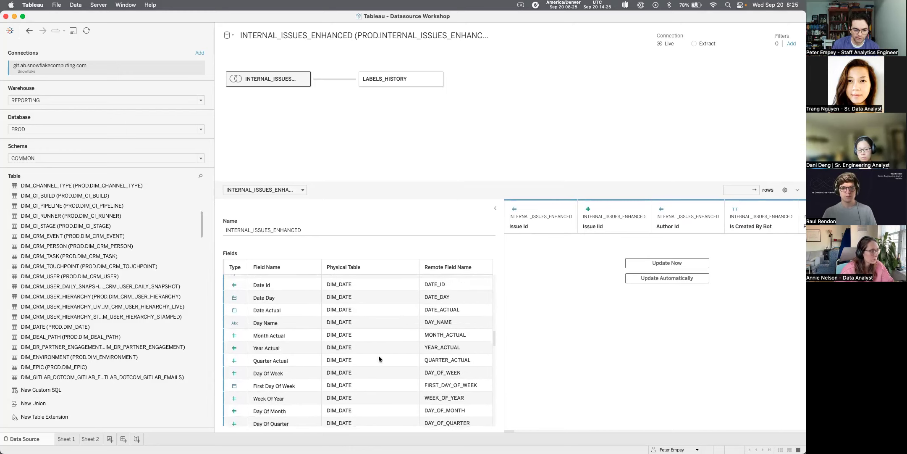
# Hide the Quarter Actual and Day Of Week fields
pyautogui.click(313, 361)
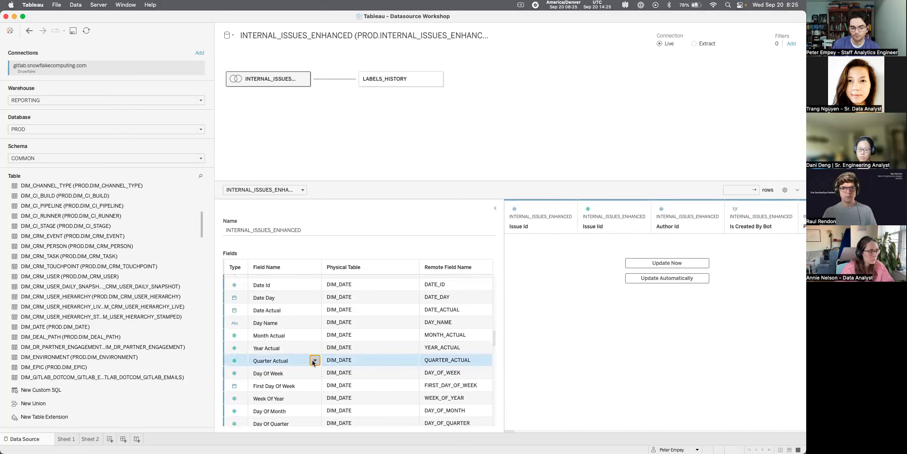
pyautogui.click(313, 361)
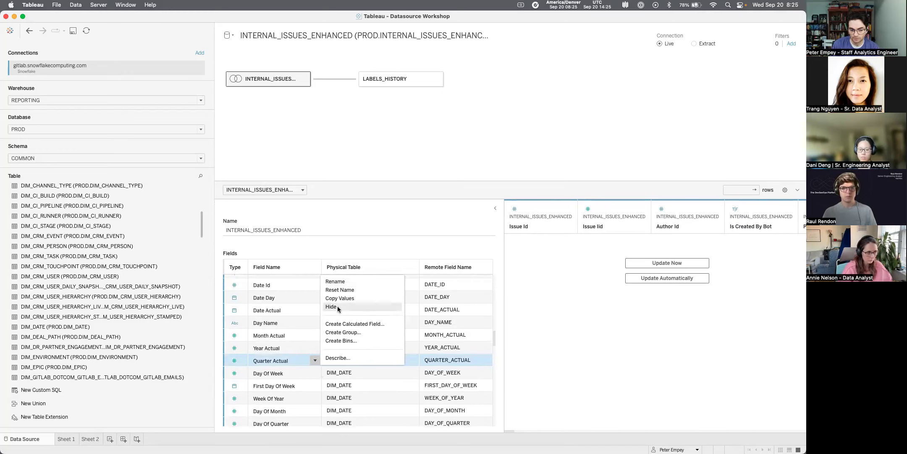
pyautogui.click(337, 307)
pyautogui.click(315, 361)
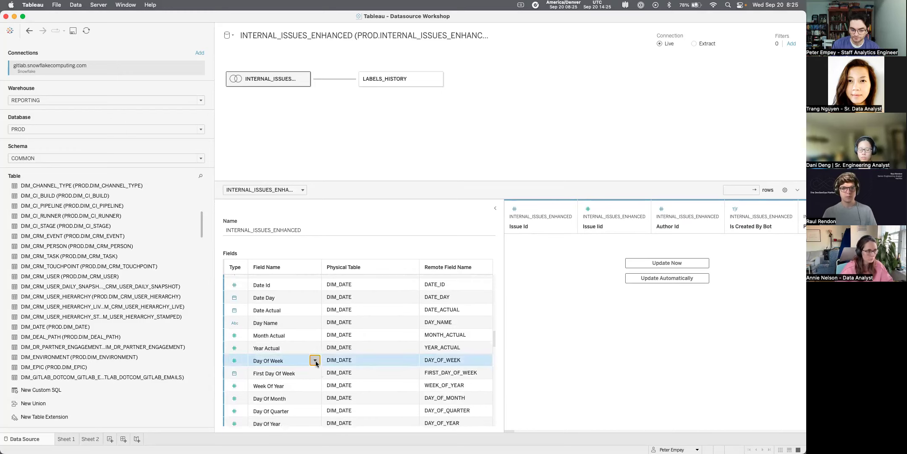
pyautogui.click(315, 361)
pyautogui.click(339, 305)
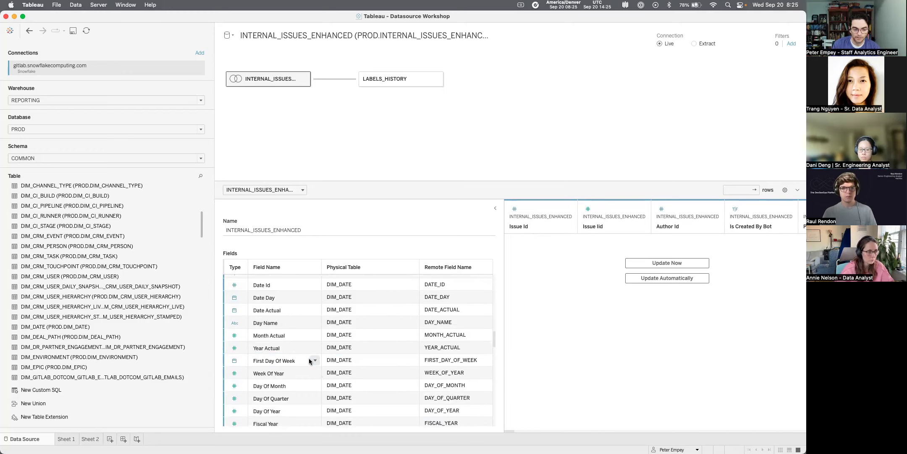
# Hide the fields from Is Fiscal Year To Date through Created By, plus Subtype Label
pyautogui.scroll(-10, 312, 363)
pyautogui.scroll(-10, 310, 364)
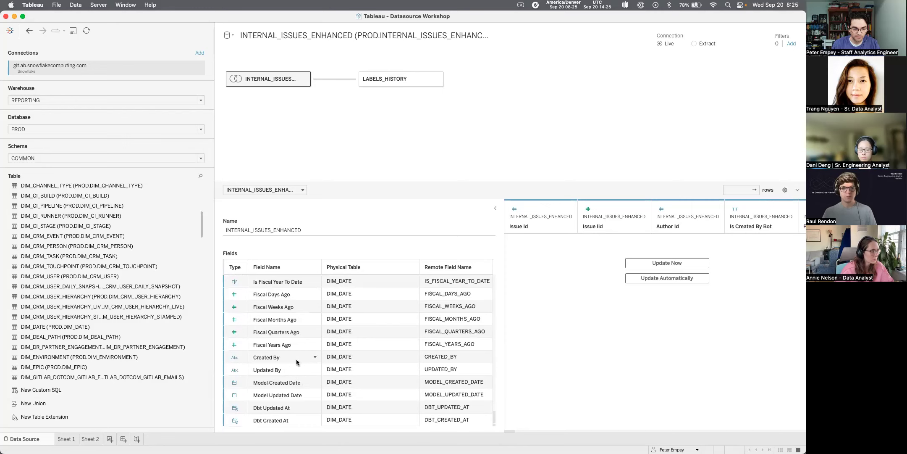
pyautogui.keyDown('shift'); pyautogui.click(296, 362); pyautogui.keyUp('shift')
pyautogui.click(313, 357)
pyautogui.click(329, 383)
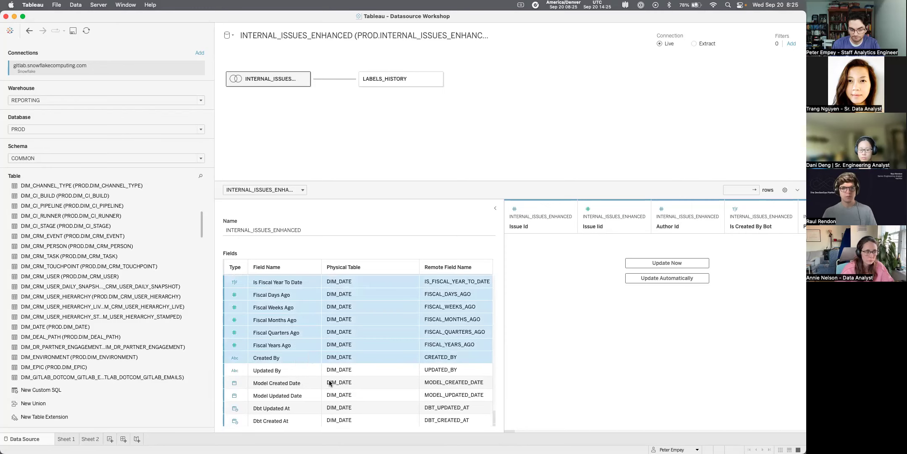
pyautogui.scroll(-8, 319, 369)
pyautogui.scroll(-10, 305, 377)
pyautogui.scroll(10, 305, 377)
pyautogui.scroll(-6, 305, 376)
pyautogui.scroll(5, 305, 376)
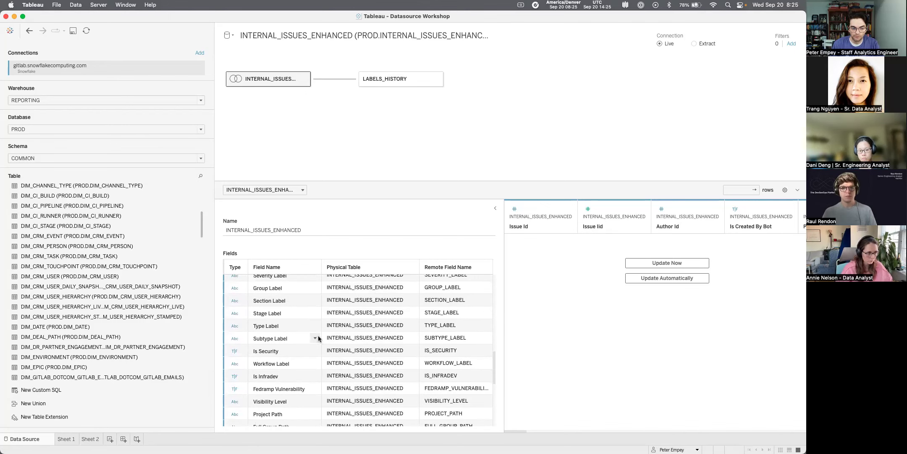
pyautogui.click(315, 338)
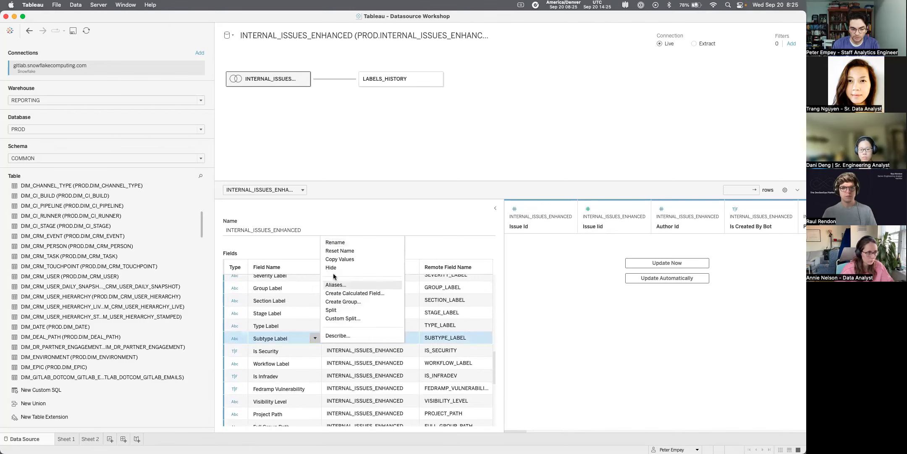
pyautogui.click(333, 269)
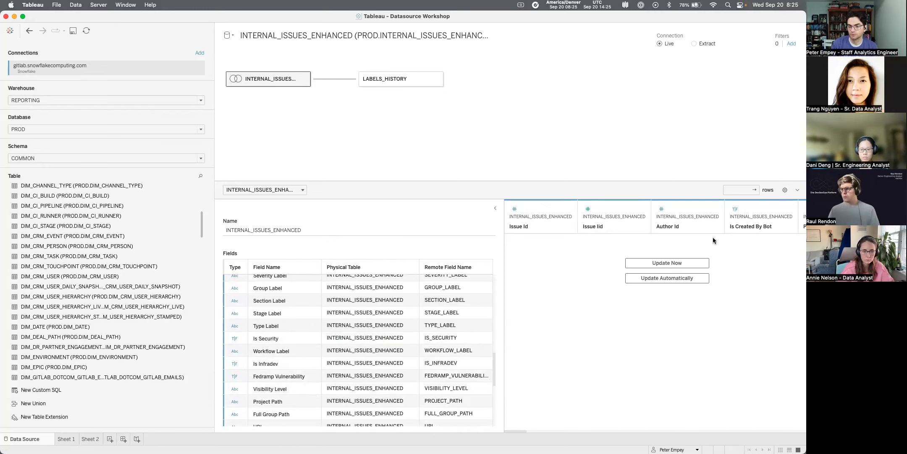
# Turn on Show hidden fields, review the list, then go to the empty Sheet 2
pyautogui.click(797, 190)
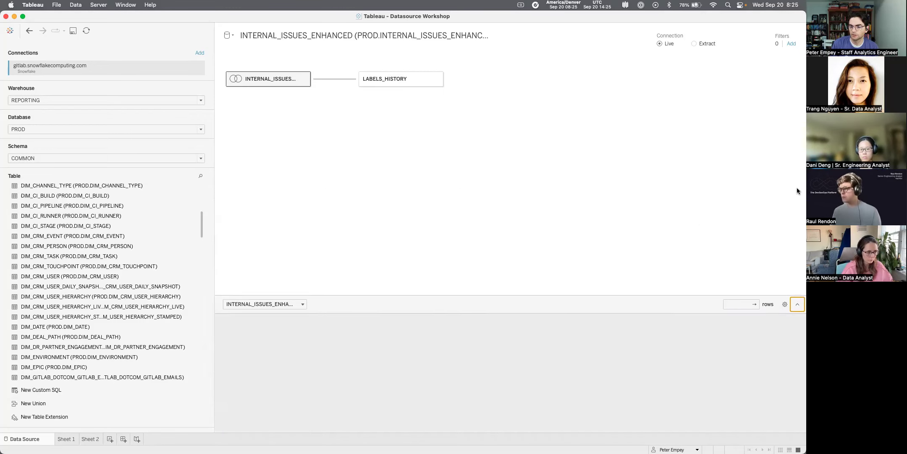
pyautogui.click(797, 421)
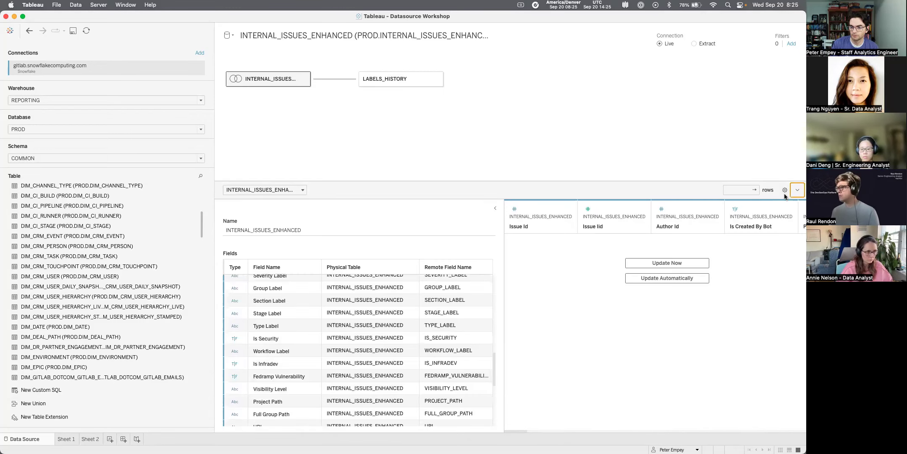
pyautogui.click(785, 190)
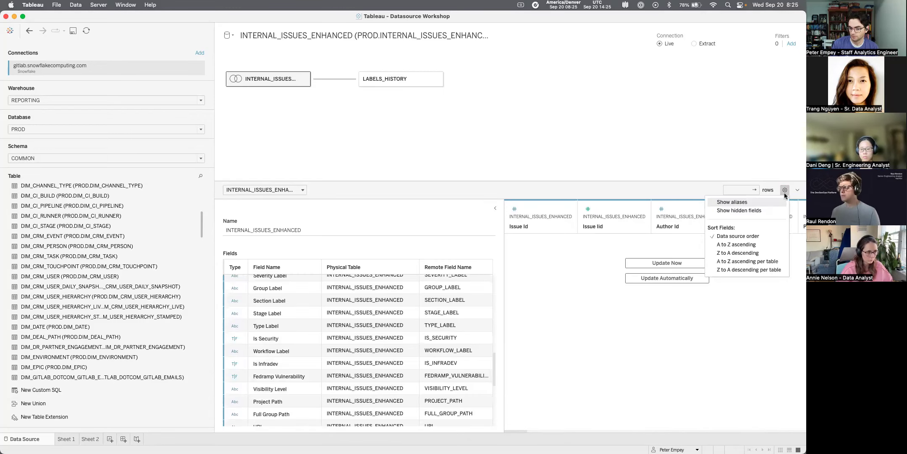
pyautogui.click(759, 211)
pyautogui.scroll(-5, 371, 362)
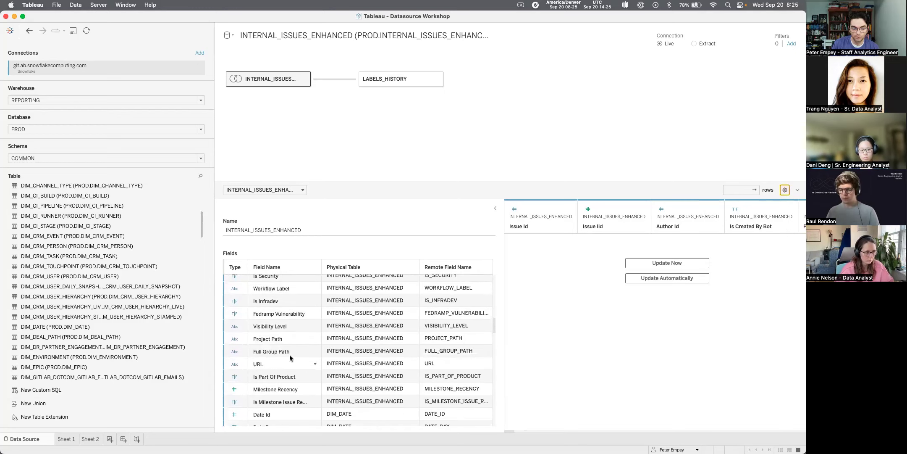
pyautogui.scroll(-15, 298, 307)
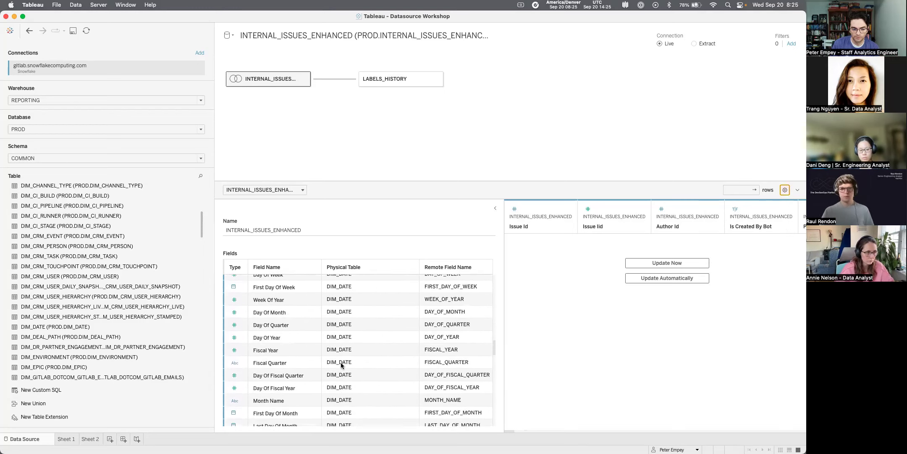
pyautogui.scroll(-5, 341, 364)
pyautogui.scroll(10, 341, 365)
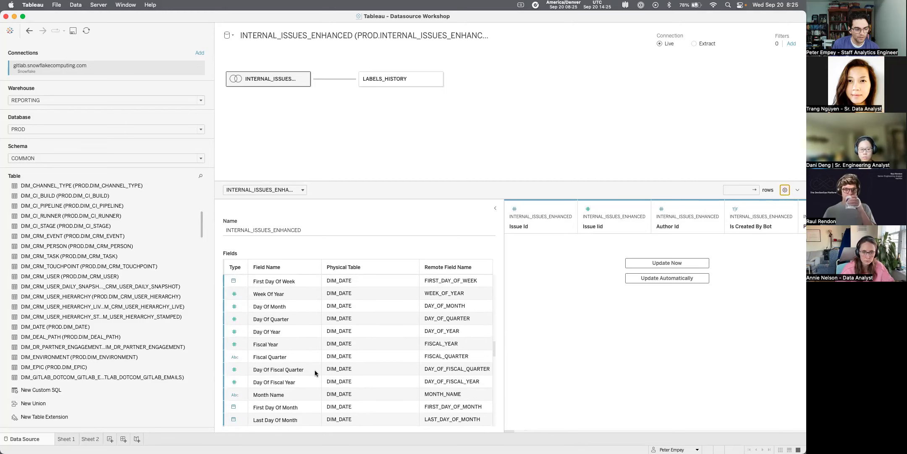
pyautogui.click(91, 438)
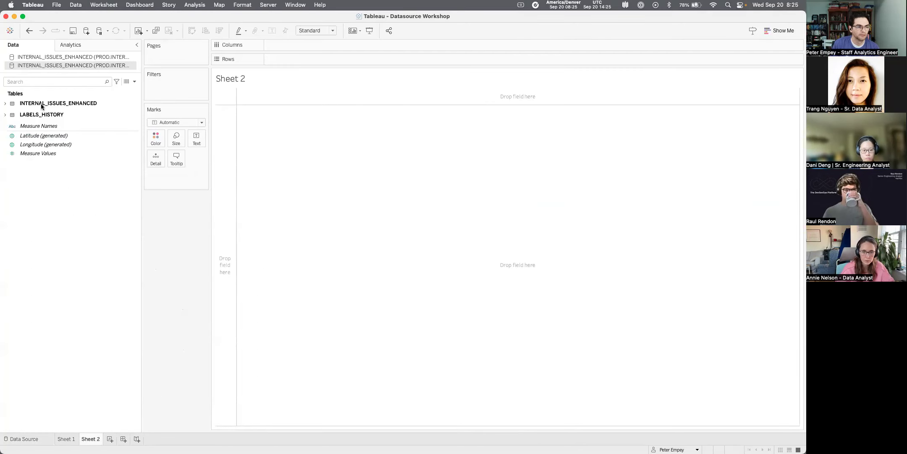
# Expand INTERNAL_ISSUES_ENHANCED in Sheet 2's Data pane, then return to the Data Source page
pyautogui.click(5, 103)
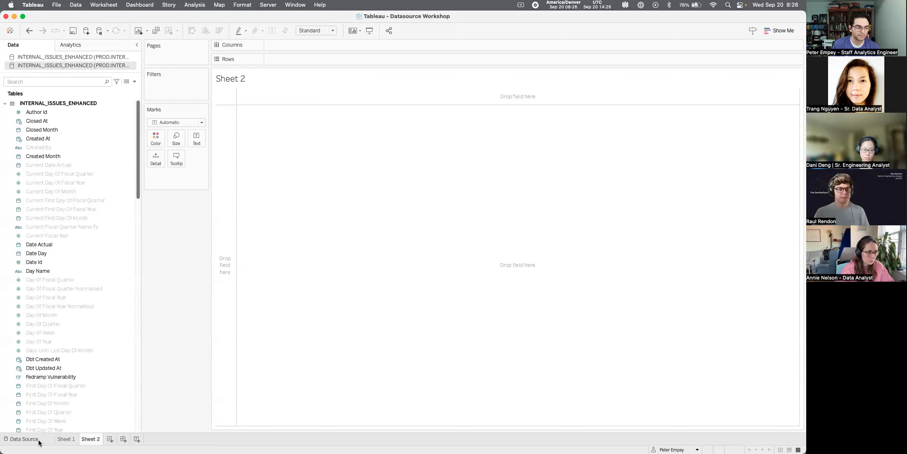
pyautogui.click(24, 439)
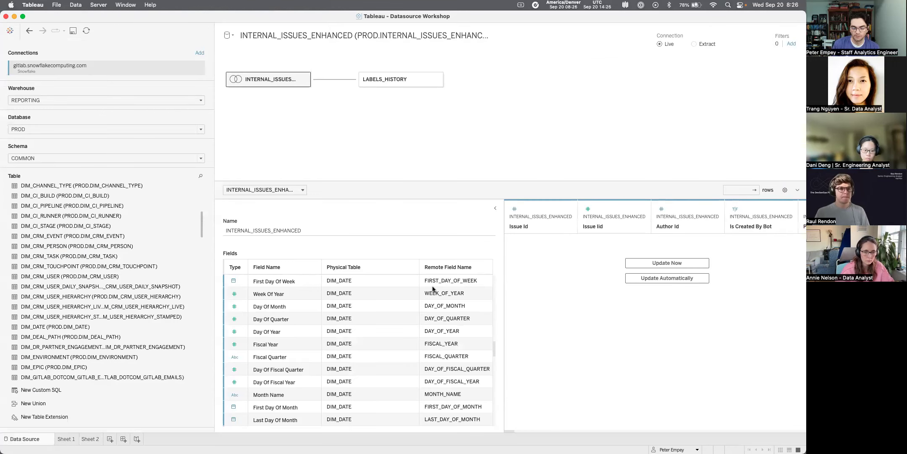
# Scroll to the Fiscal Years Ago field and bring up its field menu
pyautogui.scroll(-5, 421, 294)
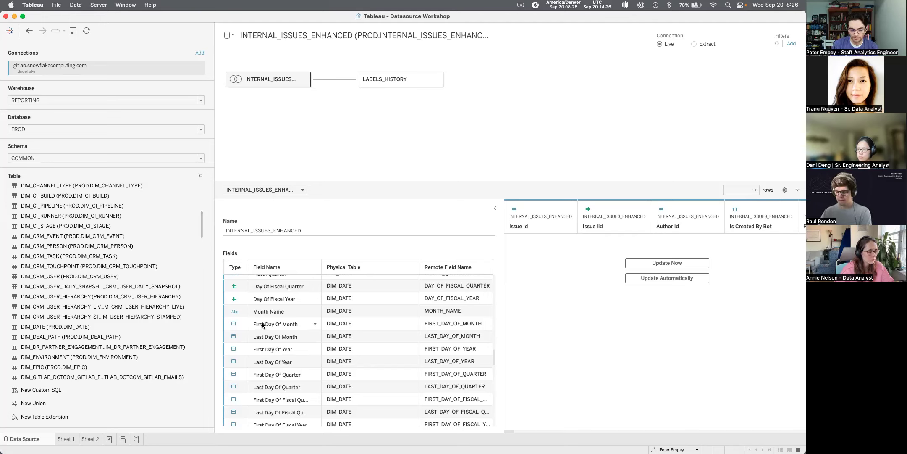
pyautogui.scroll(-15, 315, 364)
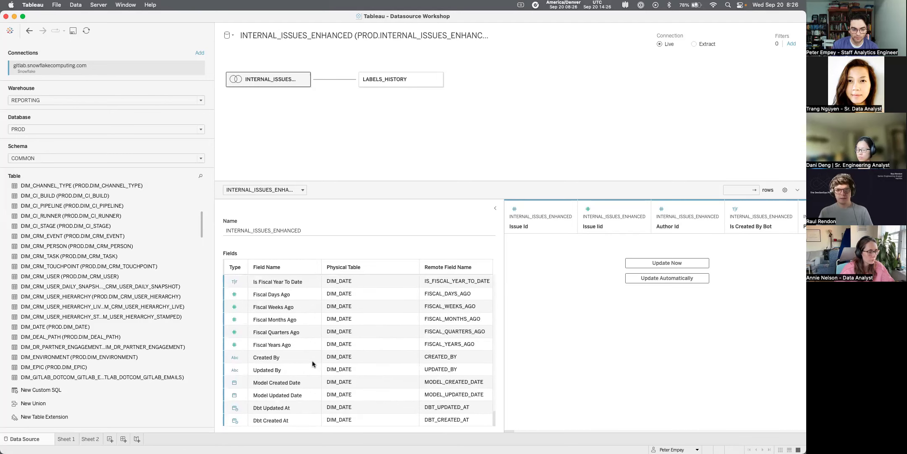
pyautogui.click(315, 344)
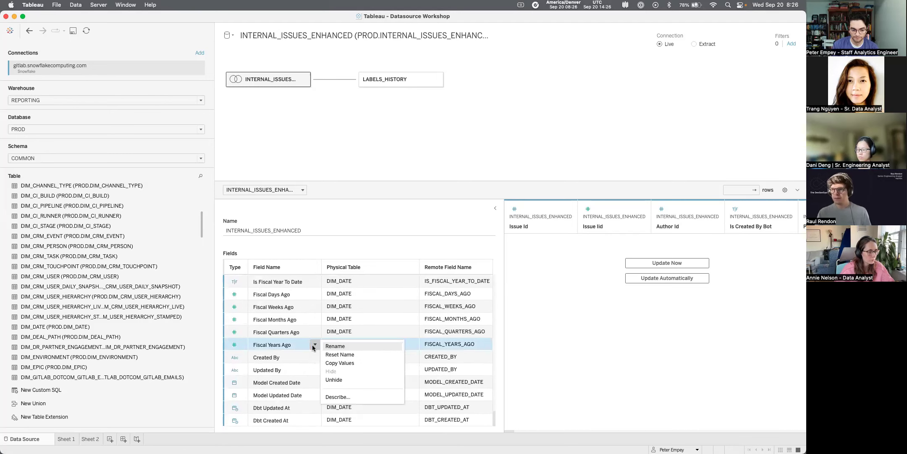
# Rename the Fiscal Years Ago field to 'Fiscal Years Ago and'
pyautogui.click(336, 346)
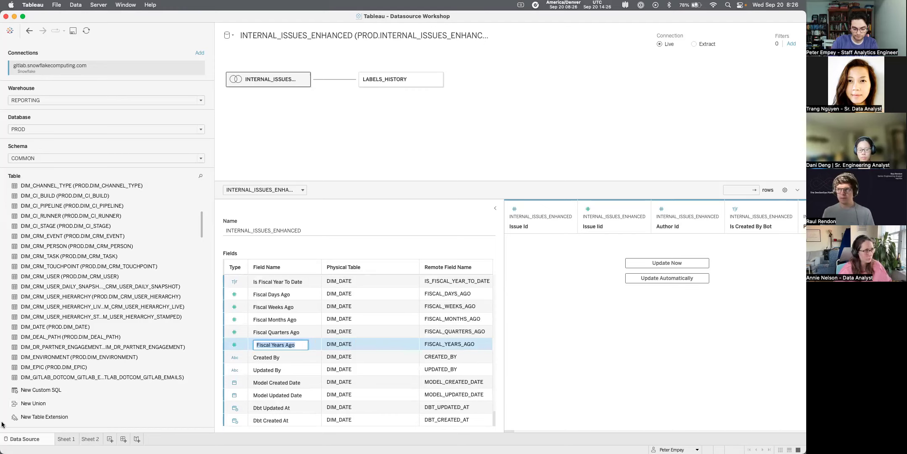
pyautogui.press('Right')
pyautogui.write('and')
pyautogui.press('Return')
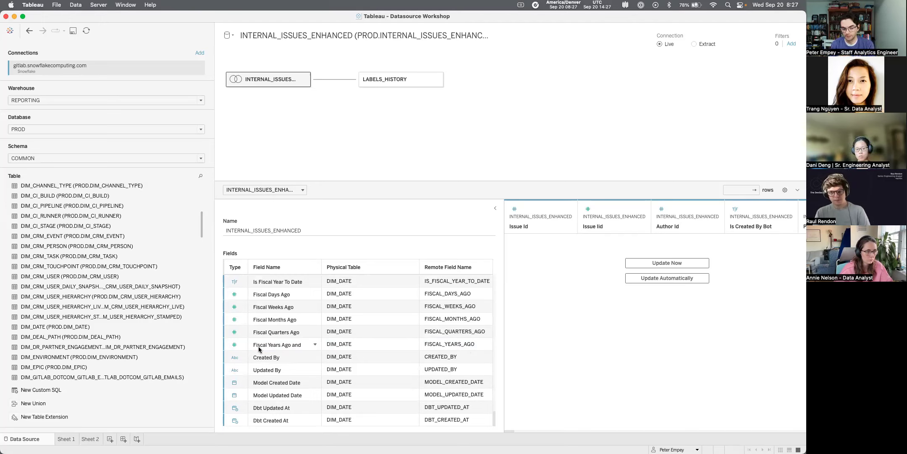
# Rename Current Day Of Fiscal Year to 'Current Day of Fiscal Year' with lowercase 'of'
pyautogui.scroll(3, 301, 365)
pyautogui.scroll(-3, 303, 364)
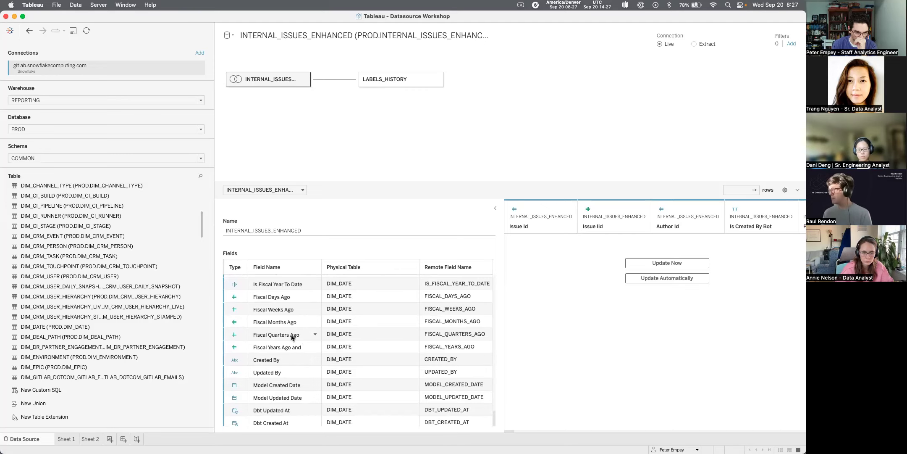
pyautogui.scroll(4, 292, 334)
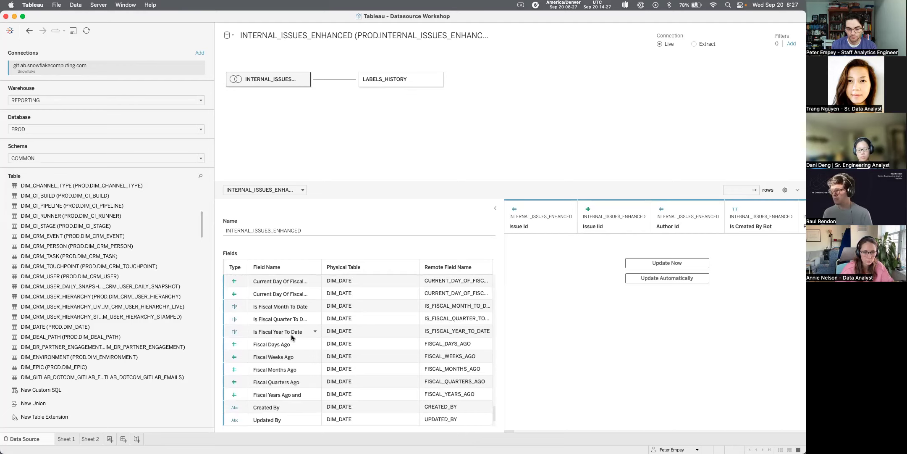
pyautogui.scroll(3, 292, 334)
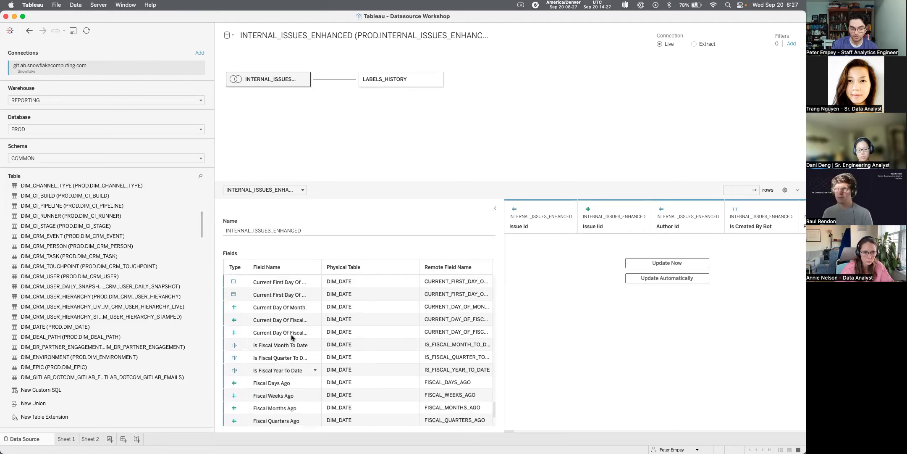
pyautogui.click(315, 332)
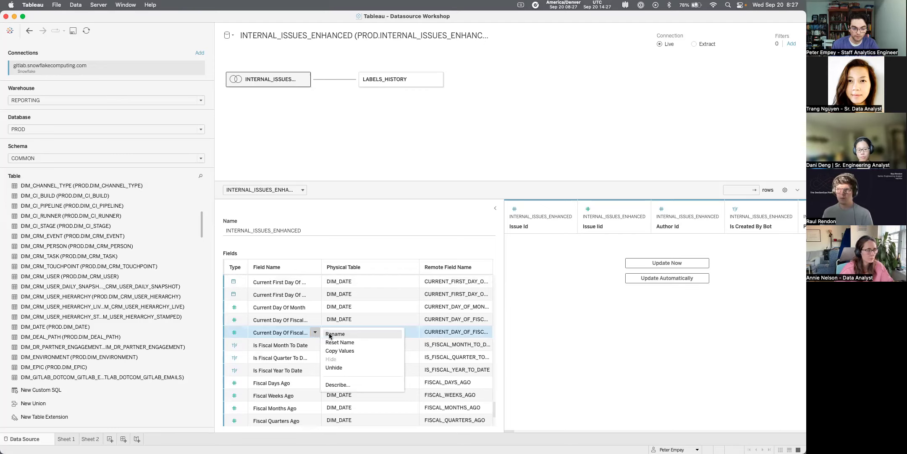
pyautogui.click(332, 334)
pyautogui.click(271, 333)
pyautogui.press('Delete')
pyautogui.write('o')
pyautogui.press('Return')
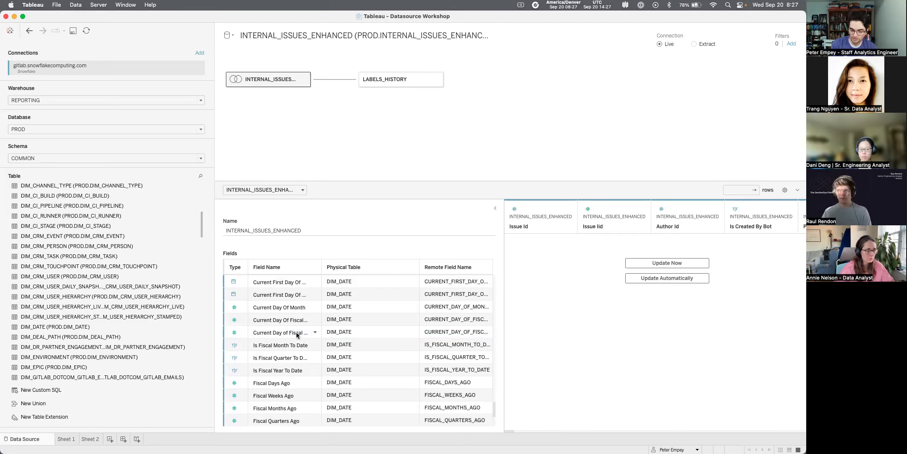
pyautogui.scroll(-3, 387, 343)
pyautogui.scroll(-2, 393, 344)
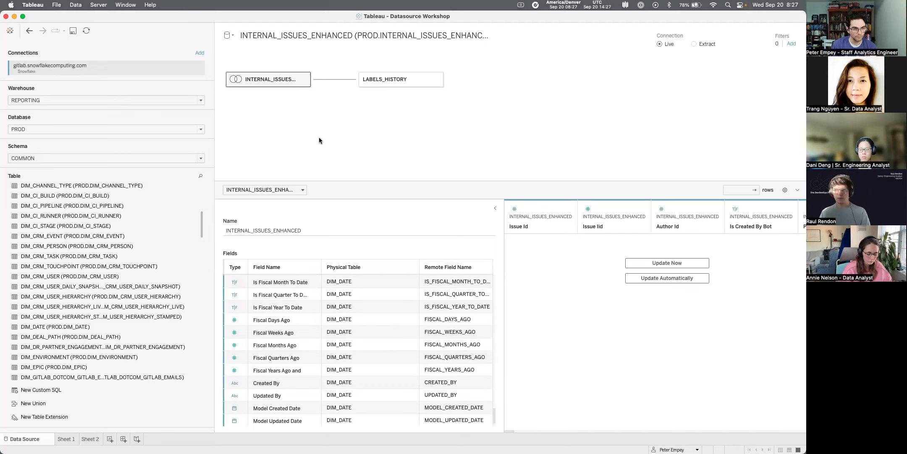
# Replace the long INTERNAL_ISSUES_ENHANCED default data source name with 'Issue History'
pyautogui.doubleClick(265, 38)
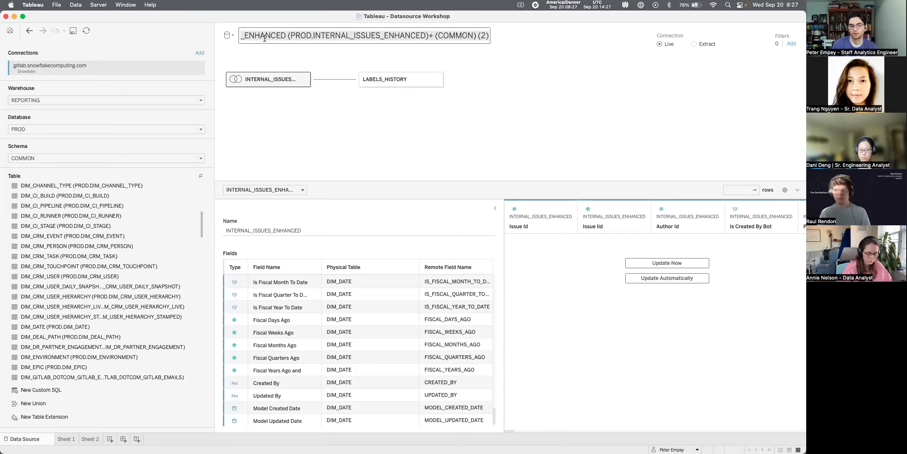
pyautogui.moveTo(246, 39); pyautogui.dragTo(512, 39)
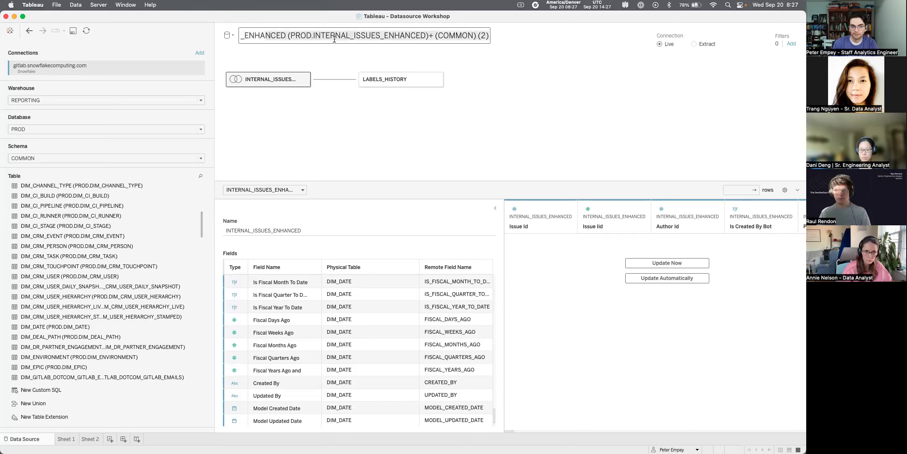
pyautogui.click(267, 37)
pyautogui.tripleClick(267, 37)
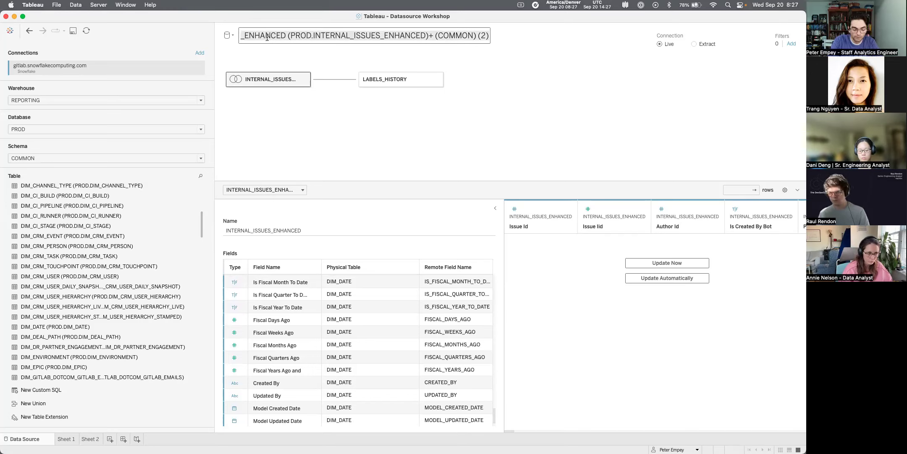
pyautogui.write('Issue History')
pyautogui.click(548, 125)
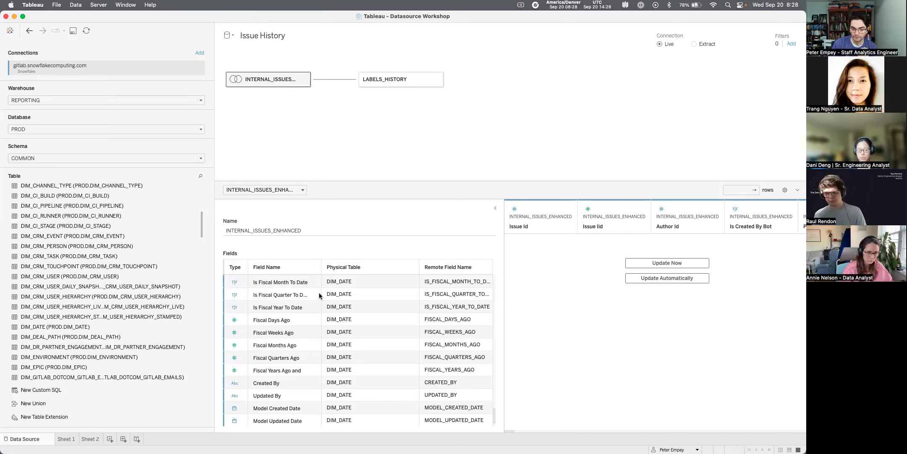
# Widen the Field Name column and scroll up through the Issue History field list
pyautogui.moveTo(322, 269); pyautogui.dragTo(337, 269)
pyautogui.scroll(10, 323, 362)
pyautogui.scroll(1, 324, 362)
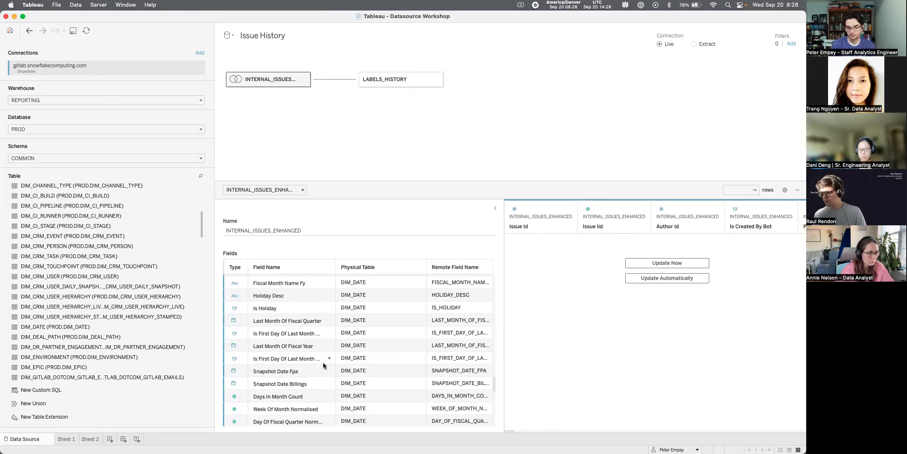
pyautogui.scroll(3, 324, 362)
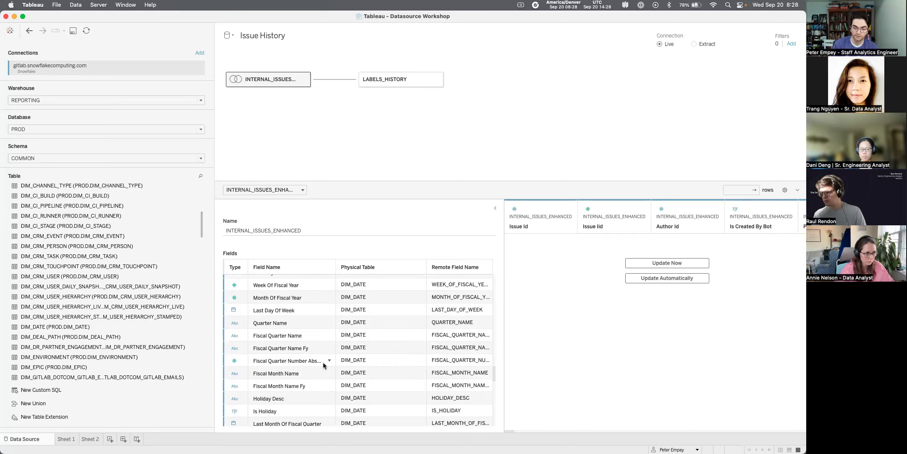
pyautogui.scroll(10, 324, 362)
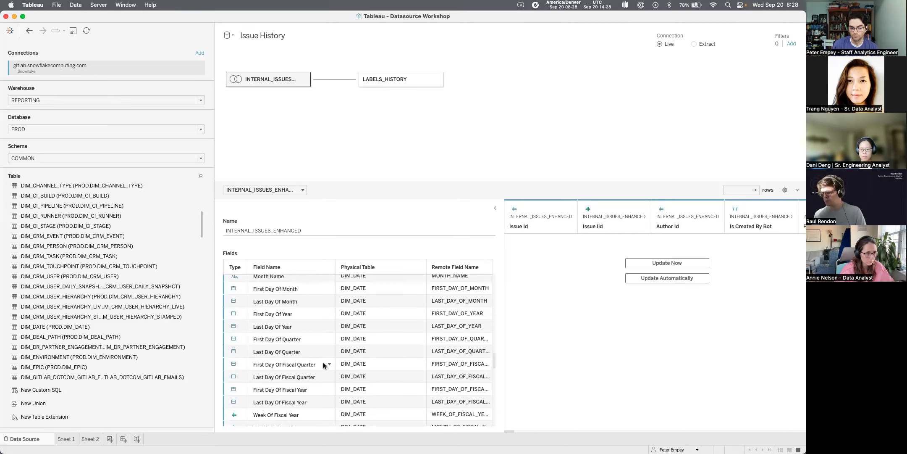
pyautogui.scroll(15, 324, 362)
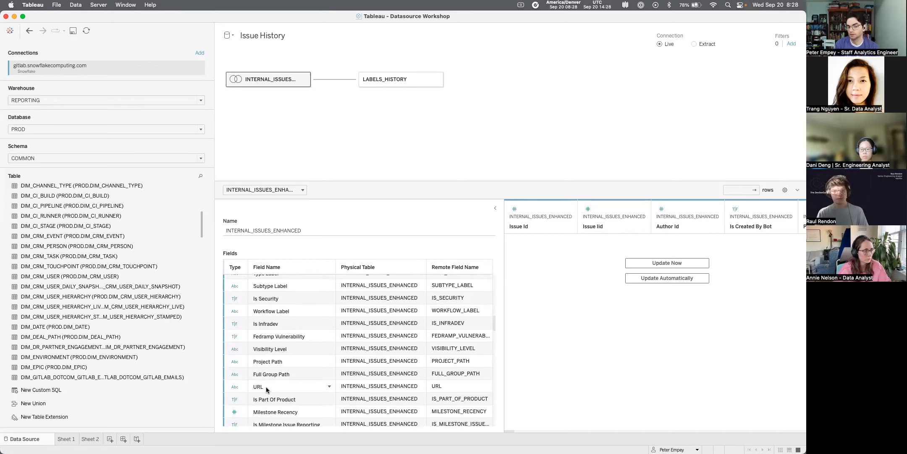
pyautogui.scroll(1, 266, 386)
pyautogui.scroll(10, 266, 386)
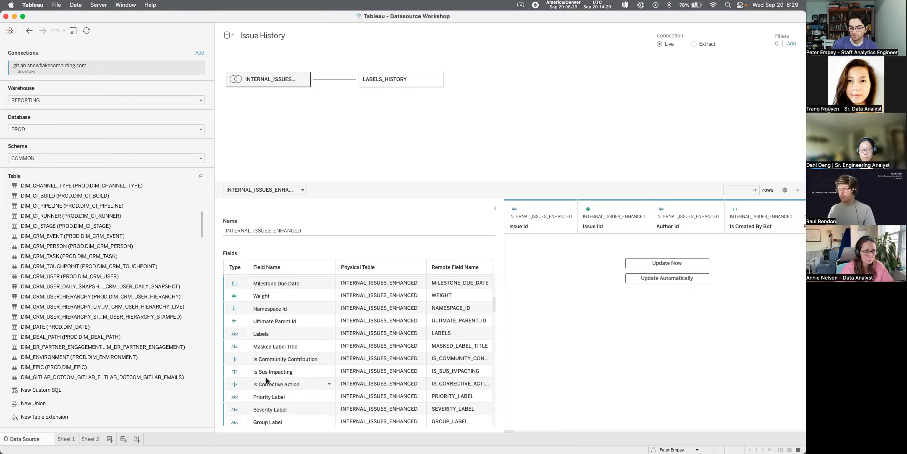
# Close the Is Corrective Action field menu and switch to the Sheet 2 worksheet
pyautogui.click(328, 383)
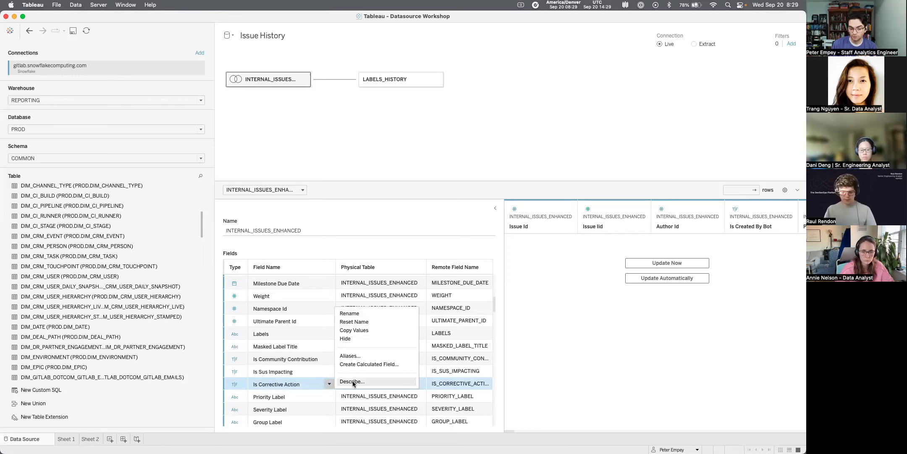
pyautogui.click(307, 382)
pyautogui.click(90, 438)
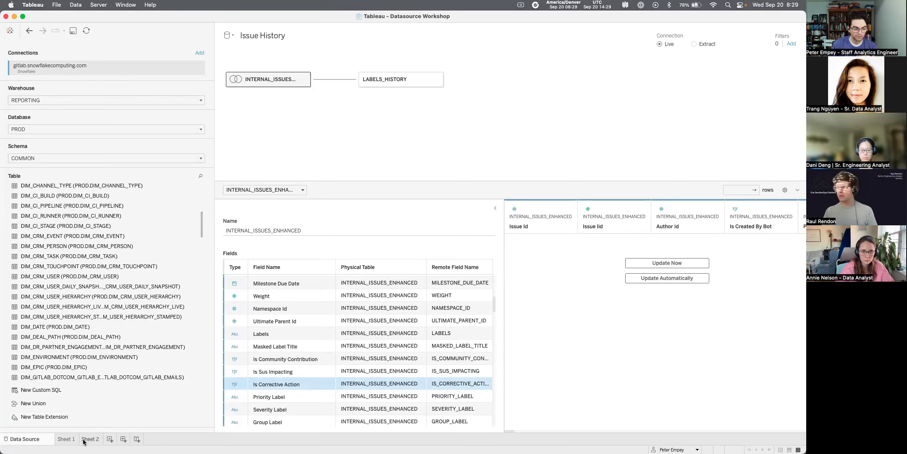
# View the Day Name default-property comment editor, cancel it, and go back to the Data Source page
pyautogui.rightClick(57, 272)
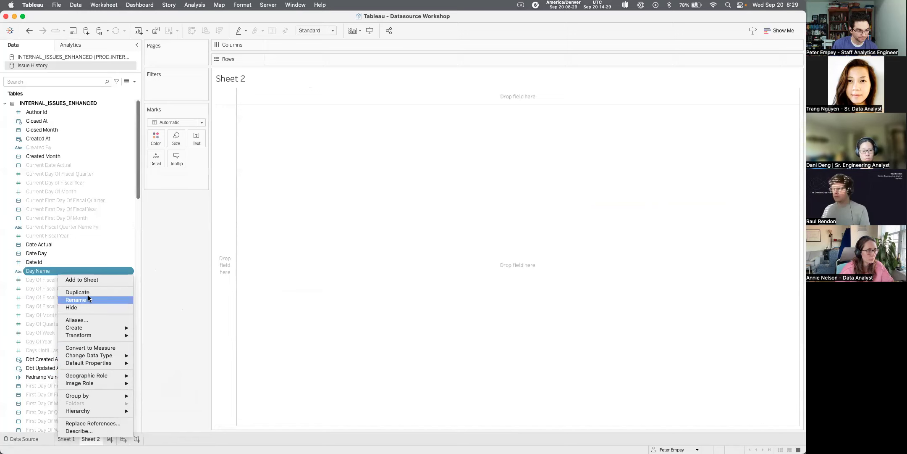
pyautogui.moveTo(97, 364)
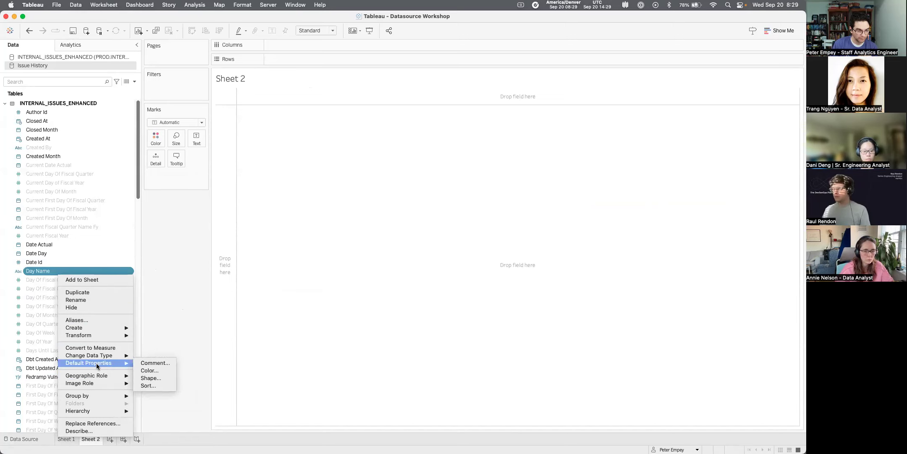
pyautogui.click(144, 362)
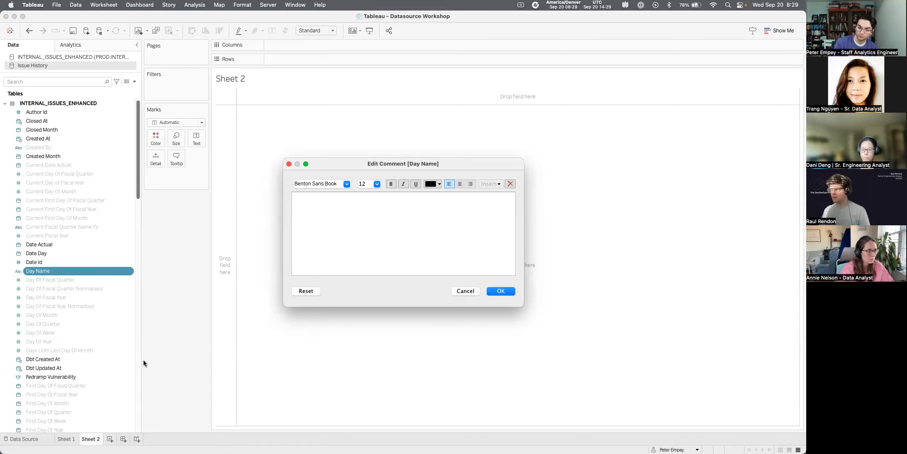
pyautogui.click(455, 292)
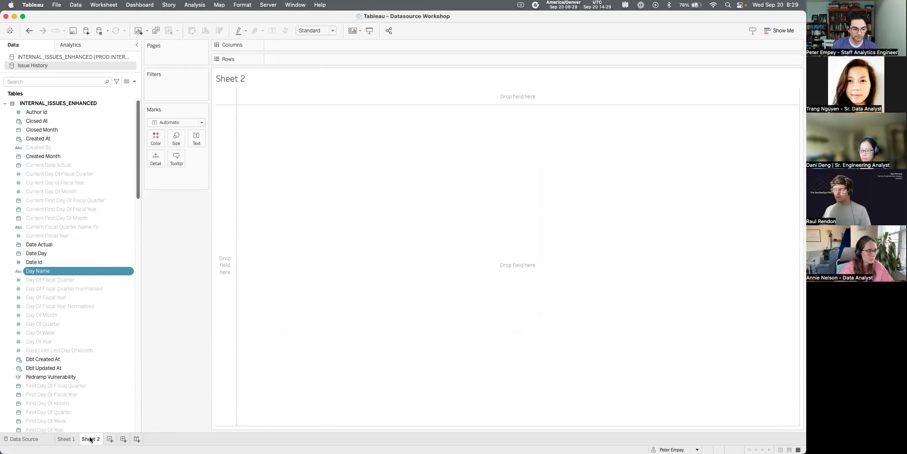
pyautogui.click(12, 440)
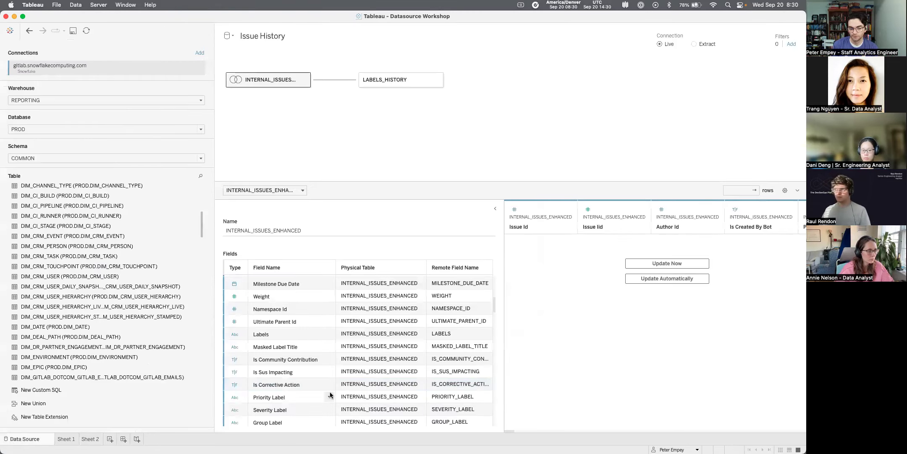
# Create a new calculated field from Is Security and focus its formula
pyautogui.scroll(-5, 330, 335)
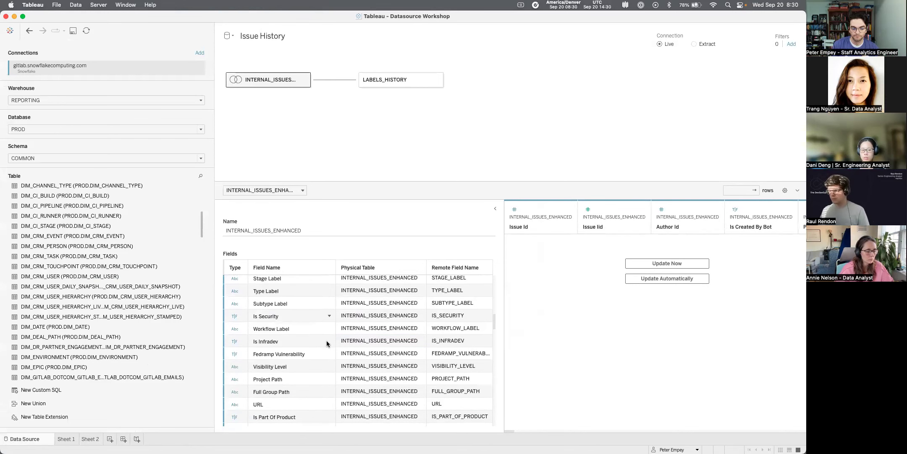
pyautogui.click(329, 316)
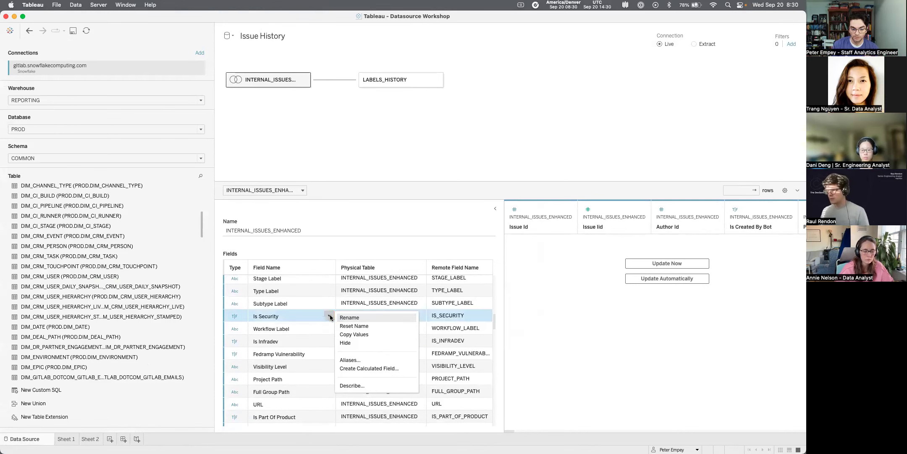
pyautogui.click(352, 369)
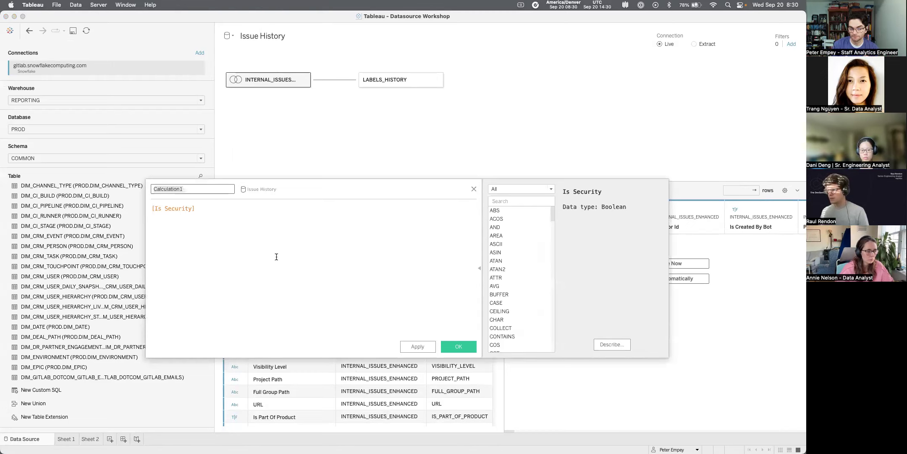
pyautogui.click(264, 240)
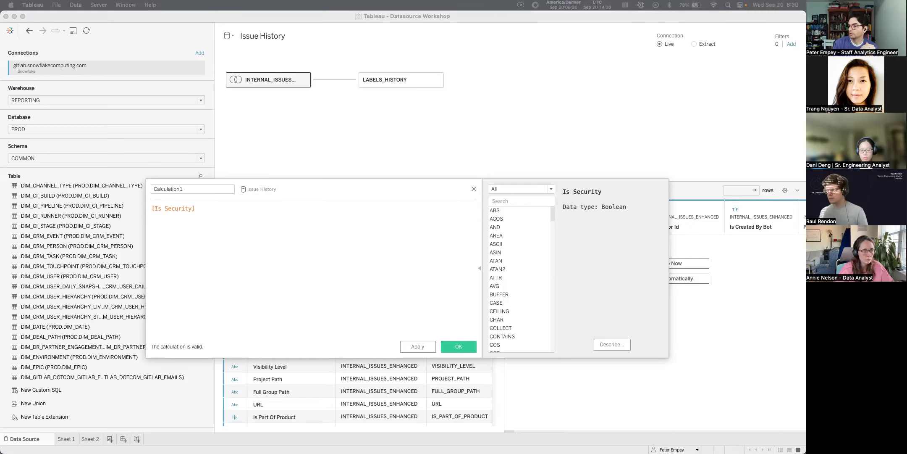
# Select the slo_breach_counter CASE block in the browser's SQL query, then return to the calculation editor
pyautogui.press('super+Tab')
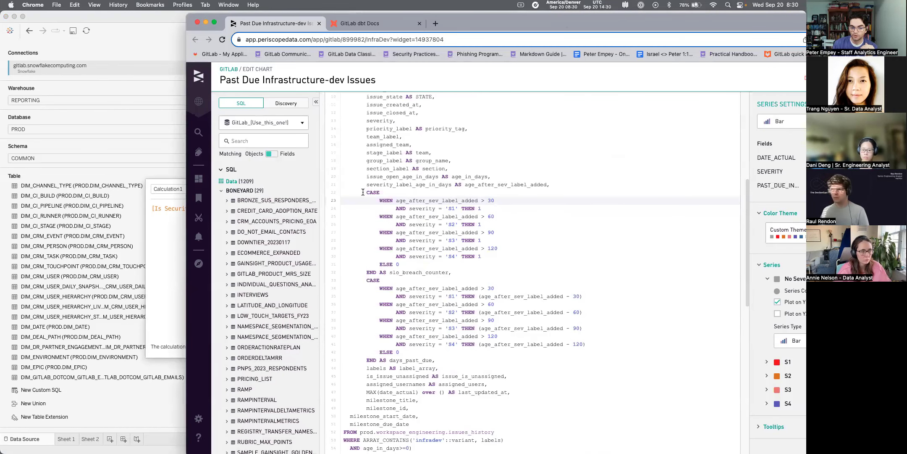
pyautogui.moveTo(366, 192); pyautogui.dragTo(448, 272)
pyautogui.press('super+c')
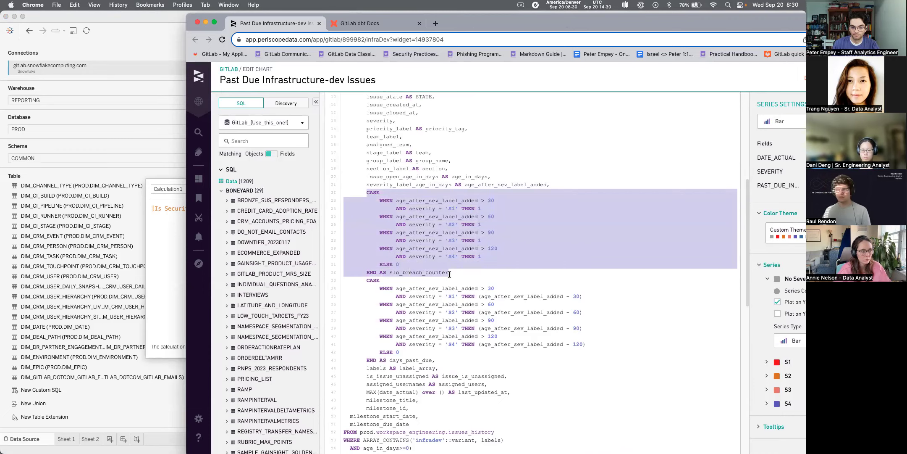
pyautogui.click(181, 242)
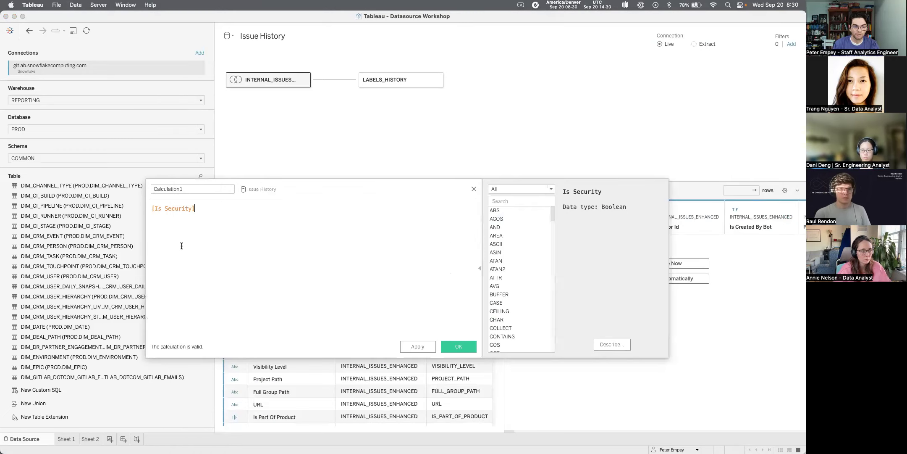
# Replace [Is Security] with the pasted CASE block and name the calculation slo_breach_counter
pyautogui.moveTo(195, 208); pyautogui.dragTo(150, 207)
pyautogui.press('super+v')
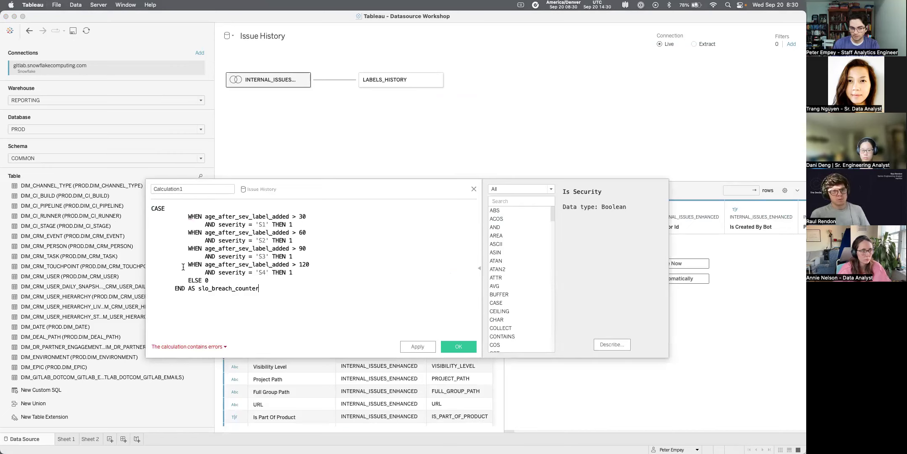
pyautogui.doubleClick(209, 289)
pyautogui.press('super+c')
pyautogui.click(157, 190)
pyautogui.doubleClick(157, 190)
pyautogui.press('super+v')
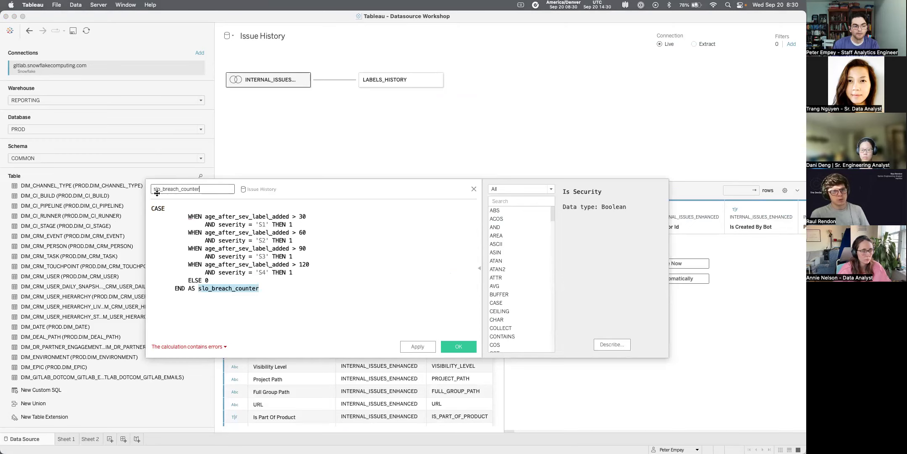
# Delete the 'AS slo_breach_counter' alias after END and save the calculated field
pyautogui.click(257, 288)
pyautogui.moveTo(259, 289); pyautogui.dragTo(186, 289)
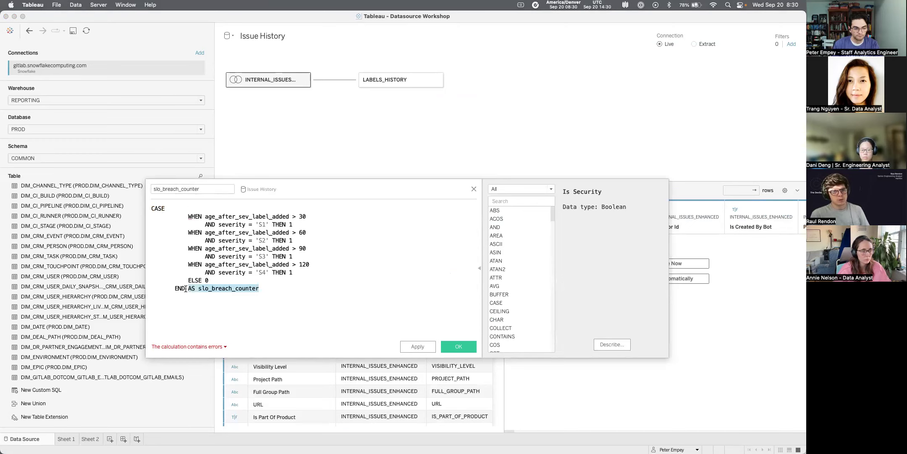
pyautogui.press('BackSpace')
pyautogui.write('\\')
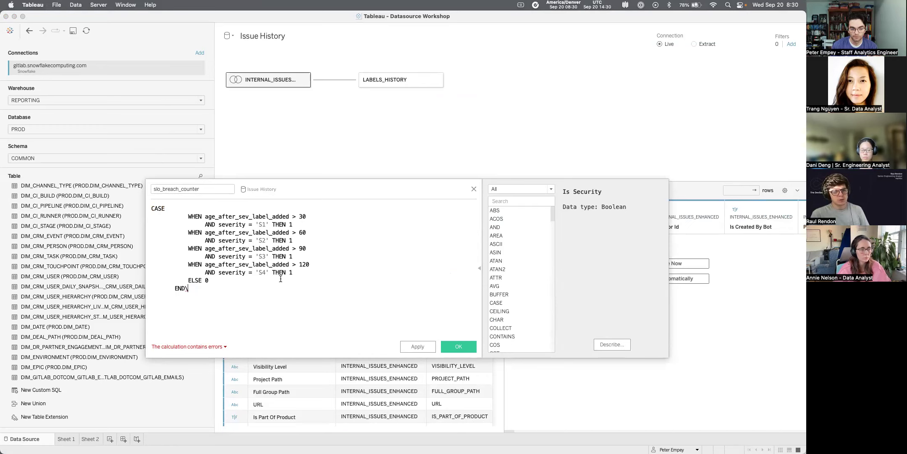
pyautogui.click(202, 188)
pyautogui.click(469, 351)
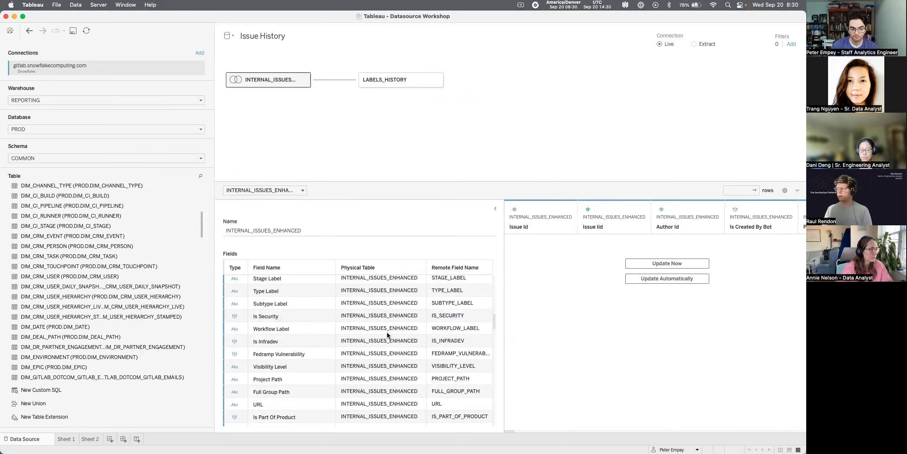
pyautogui.scroll(-5, 385, 348)
pyautogui.scroll(-1, 331, 346)
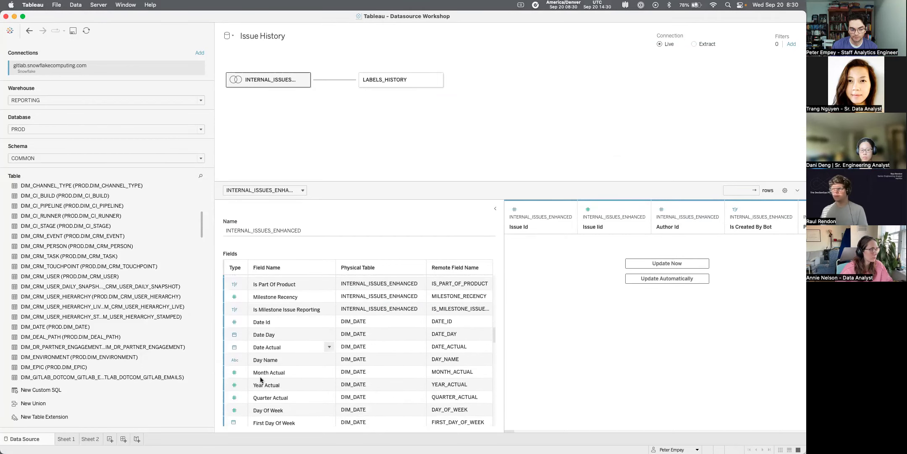
# Turn off Show Hidden Fields in the field grid and switch to Sheet 2
pyautogui.click(784, 189)
pyautogui.click(756, 210)
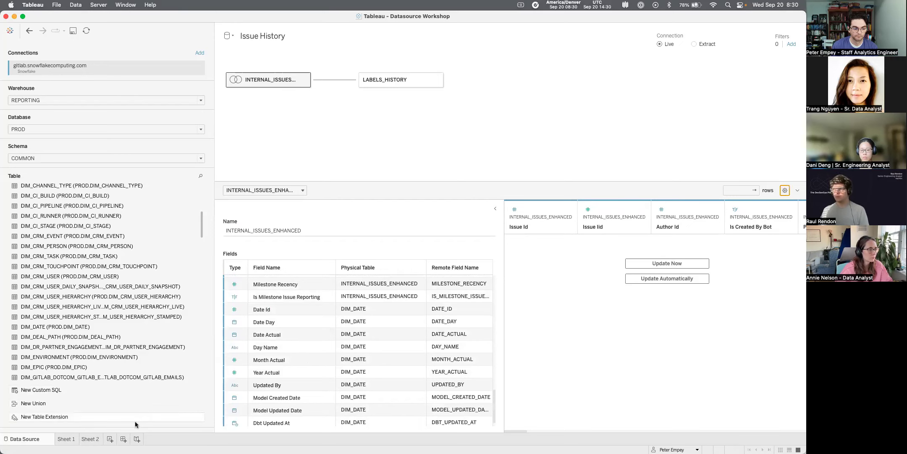
pyautogui.click(92, 439)
# Inspect slo_breach_counter in Sheet 2's data pane, where it shows as an invalid calculation
pyautogui.scroll(-15, 78, 311)
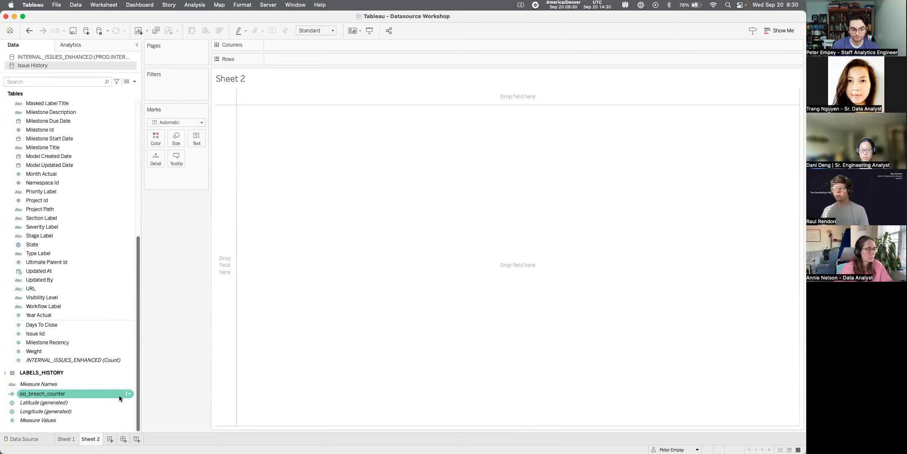
pyautogui.moveTo(81, 394)
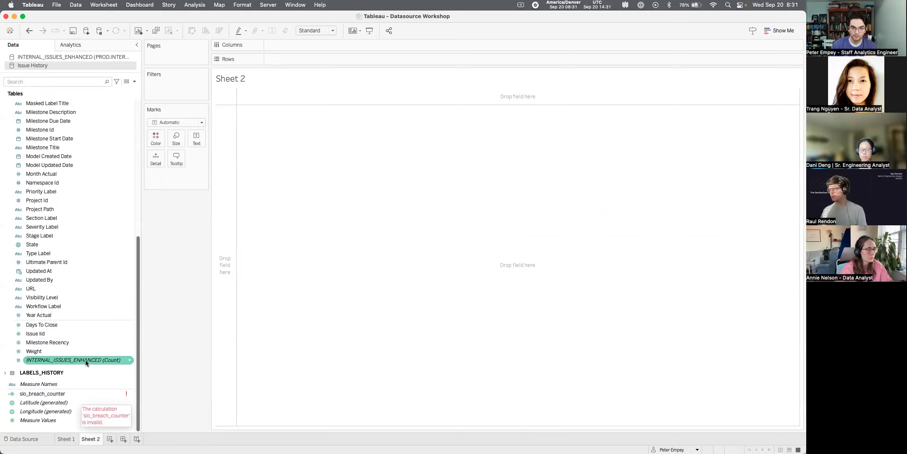
pyautogui.moveTo(84, 360)
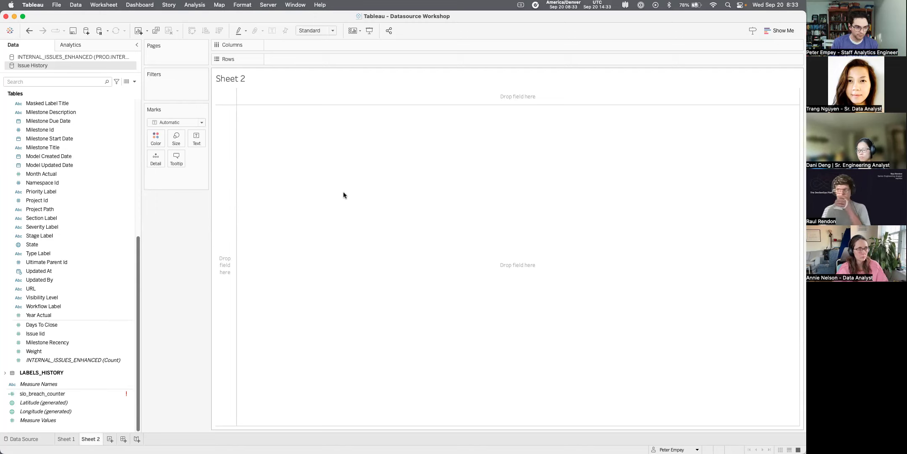
pyautogui.scroll(10, 75, 309)
pyautogui.scroll(1, 75, 309)
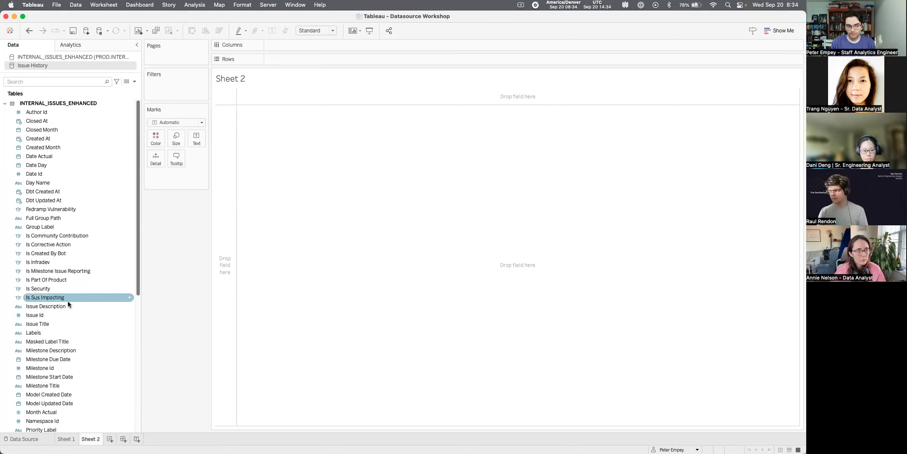
# Collapse the INTERNAL_ISSUES_ENHANCED and LABELS_HISTORY tables and set the Data pane to Group by Folder
pyautogui.click(4, 103)
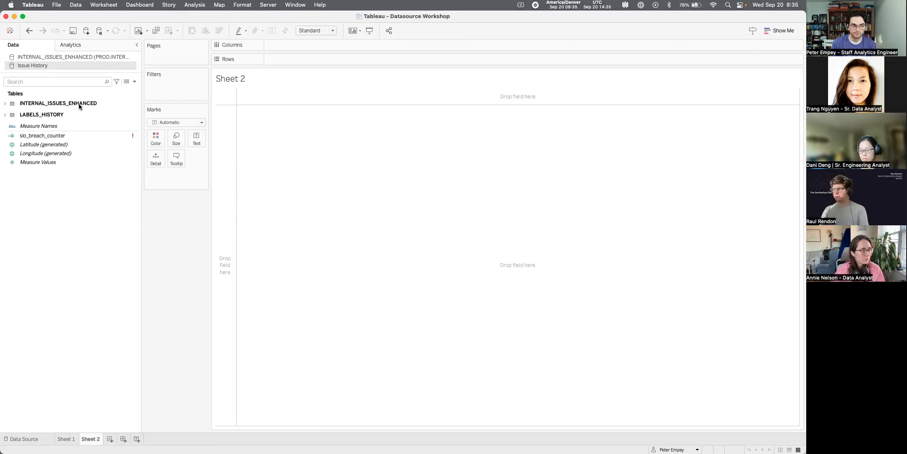
pyautogui.click(6, 115)
pyautogui.click(5, 116)
pyautogui.click(3, 103)
pyautogui.click(3, 103)
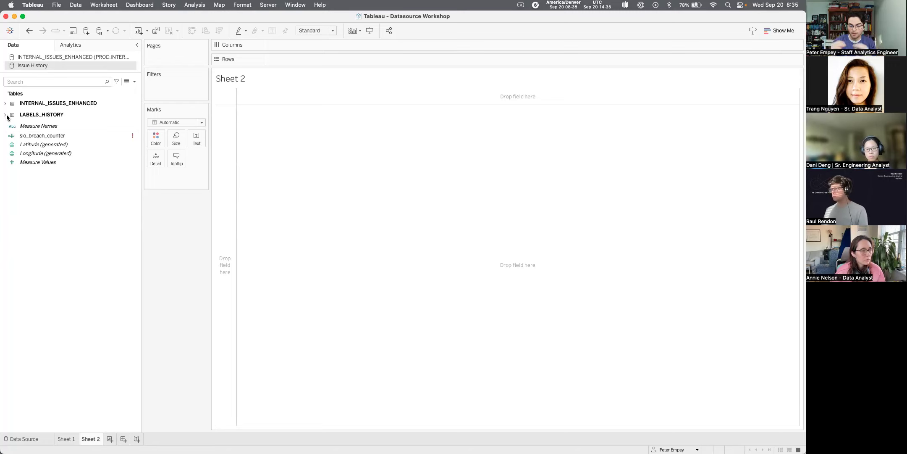
pyautogui.click(134, 83)
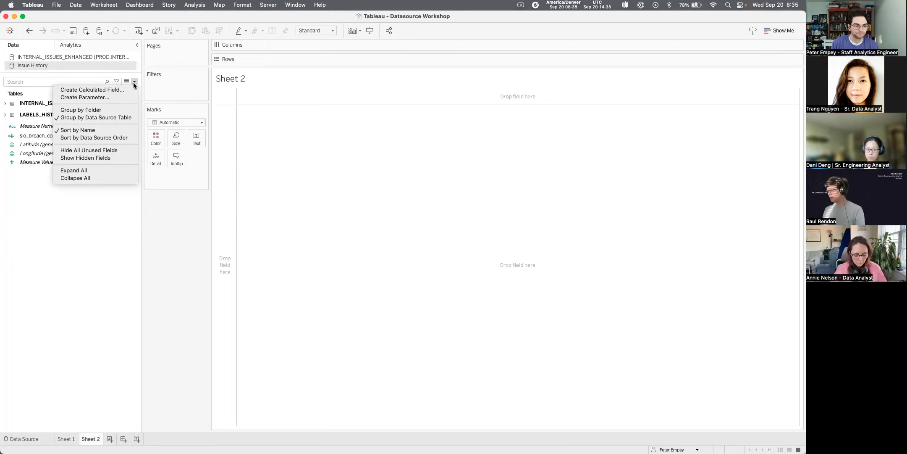
pyautogui.click(106, 109)
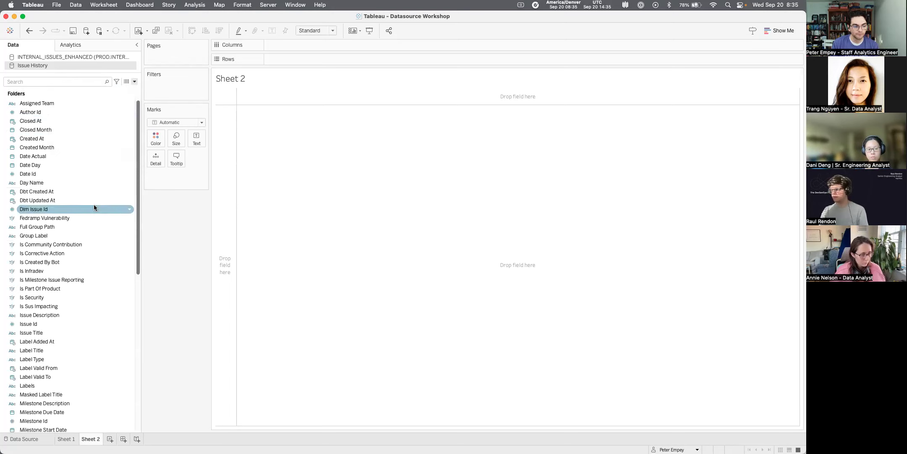
# Select the eight Is… fields from Is Community Contribution through Is Sus Impacting
pyautogui.scroll(-10, 93, 204)
pyautogui.scroll(10, 93, 204)
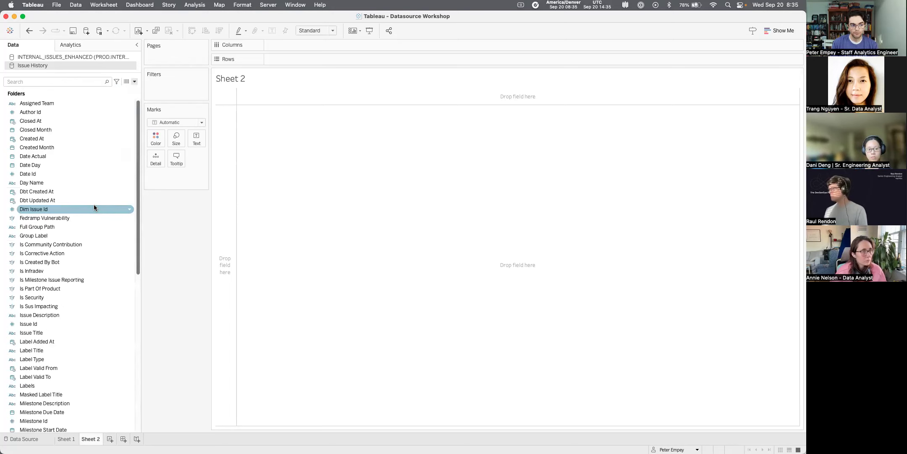
pyautogui.click(76, 244)
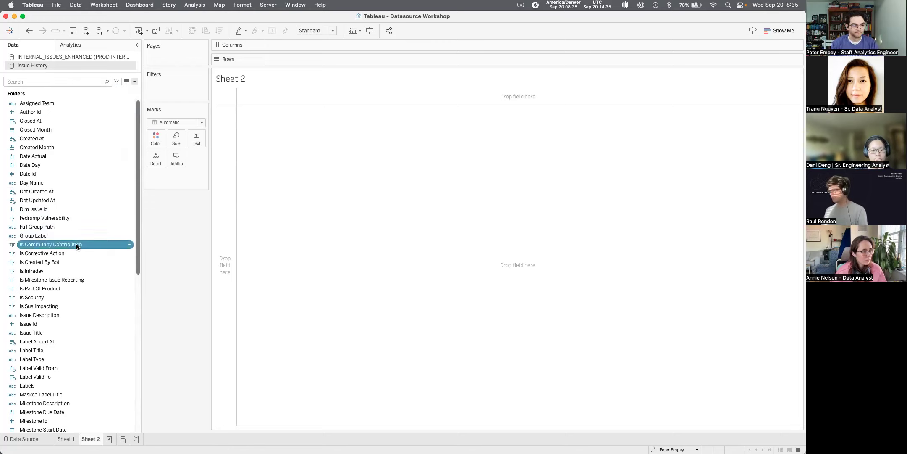
pyautogui.keyDown('shift'); pyautogui.click(36, 306); pyautogui.keyUp('shift')
pyautogui.rightClick(36, 306)
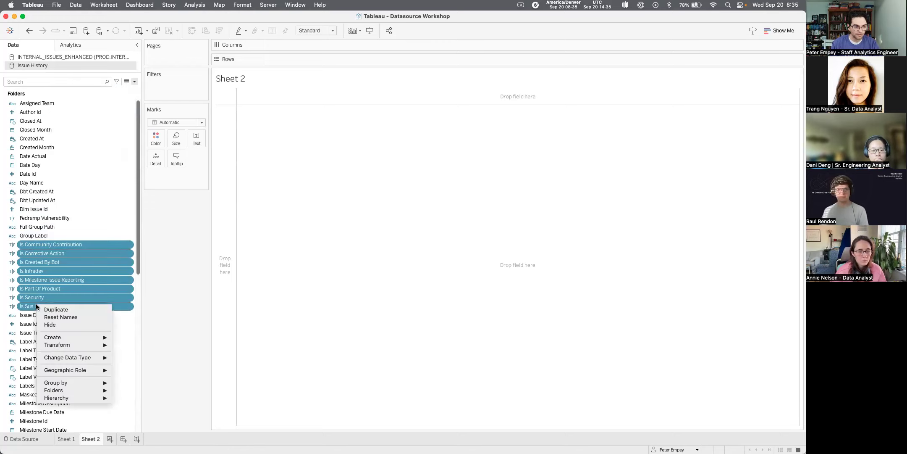
# Put the selected fields into a new folder named Foo, then collapse it
pyautogui.moveTo(54, 336)
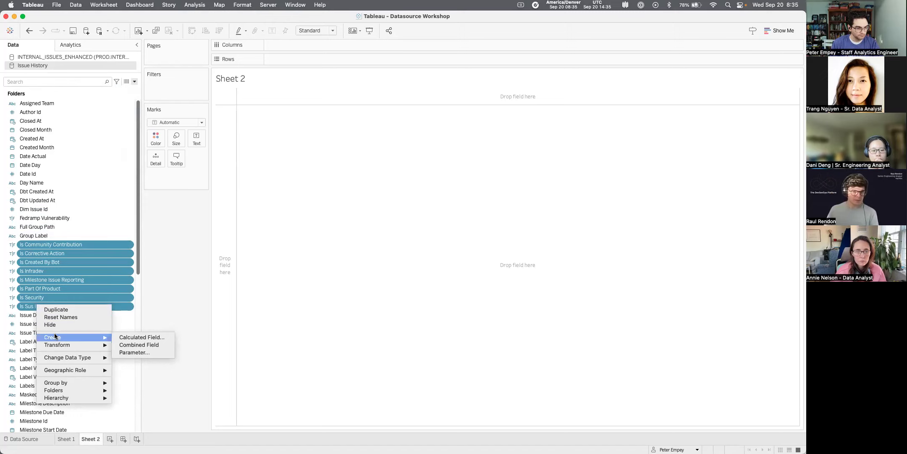
pyautogui.moveTo(67, 389)
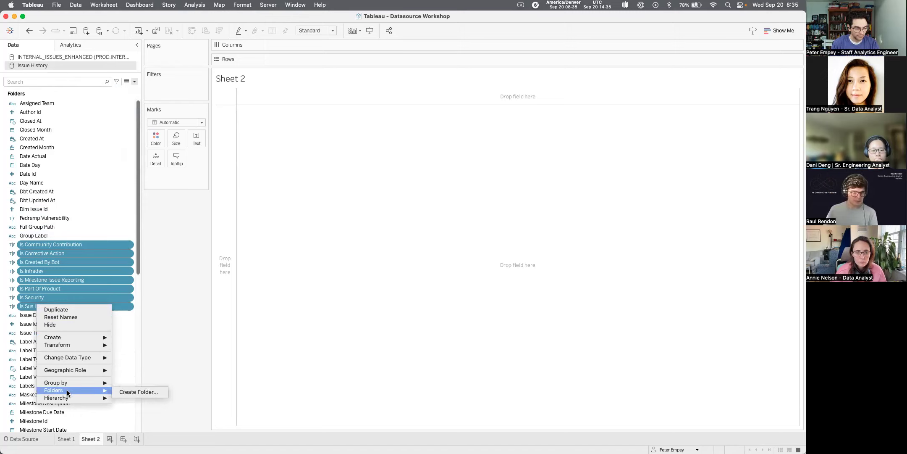
pyautogui.click(138, 394)
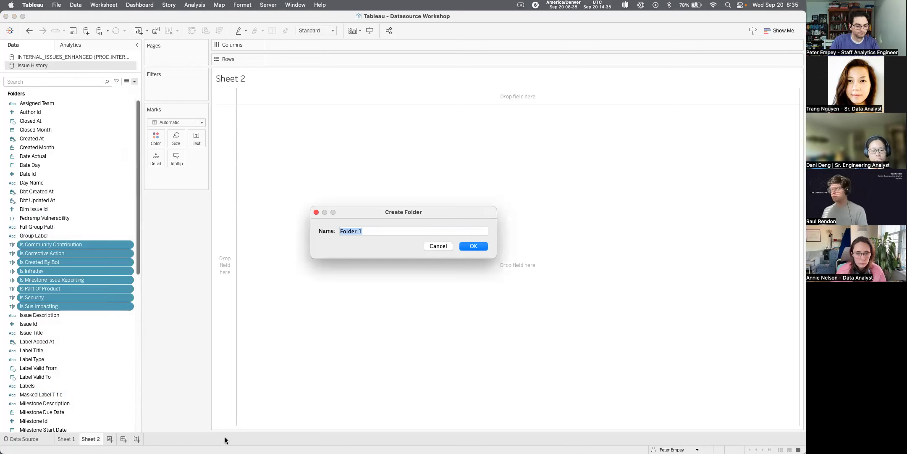
pyautogui.write('Boo')
pyautogui.press('BackSpace')
pyautogui.press('BackSpace')
pyautogui.press('BackSpace')
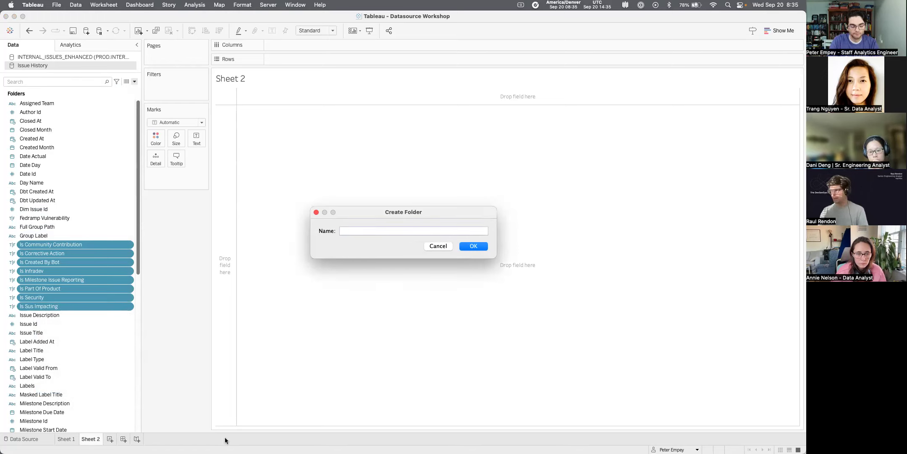
pyautogui.write('Foo')
pyautogui.press('Return')
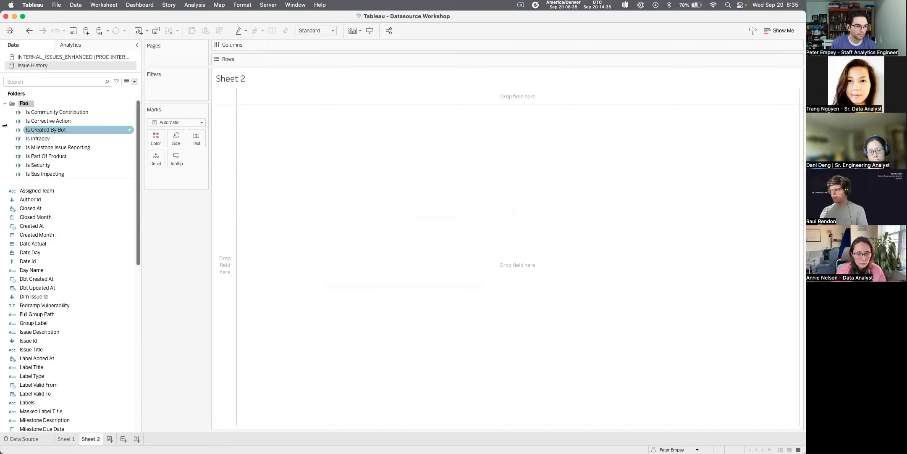
pyautogui.click(5, 103)
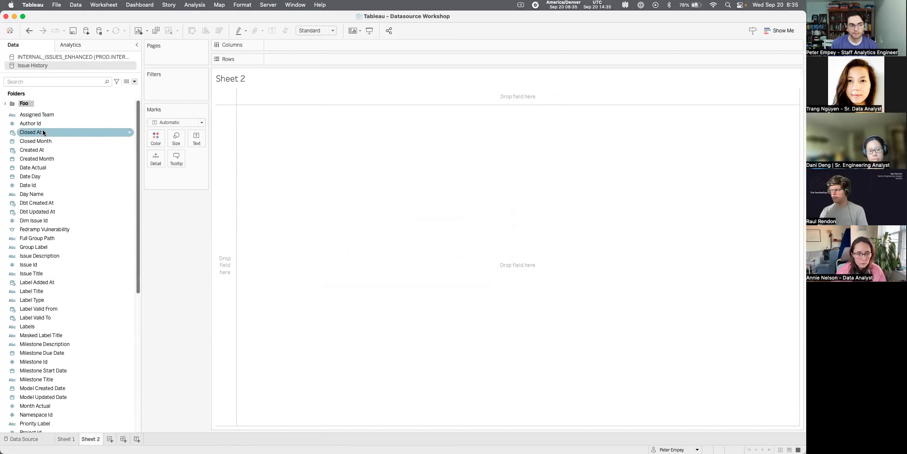
pyautogui.click(4, 103)
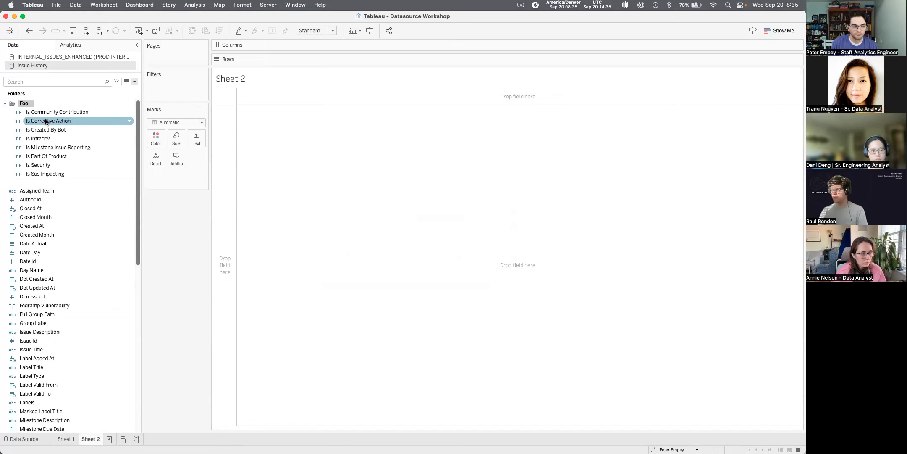
pyautogui.click(4, 103)
pyautogui.click(11, 123)
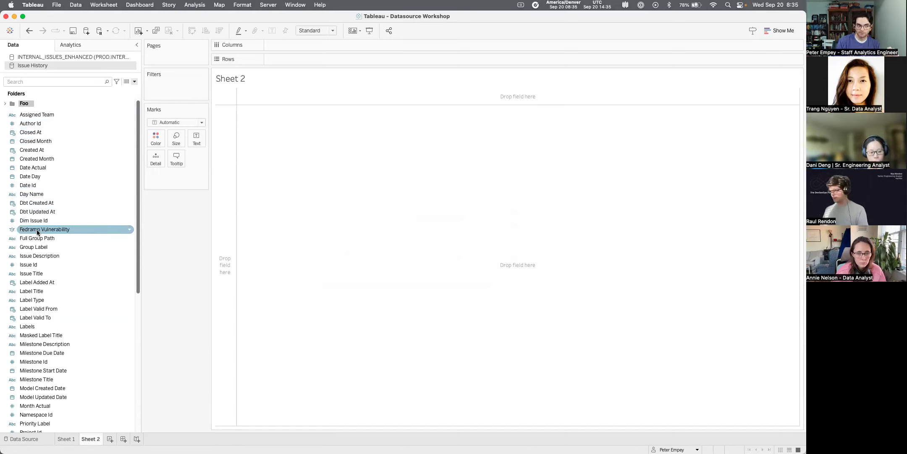
pyautogui.click(5, 105)
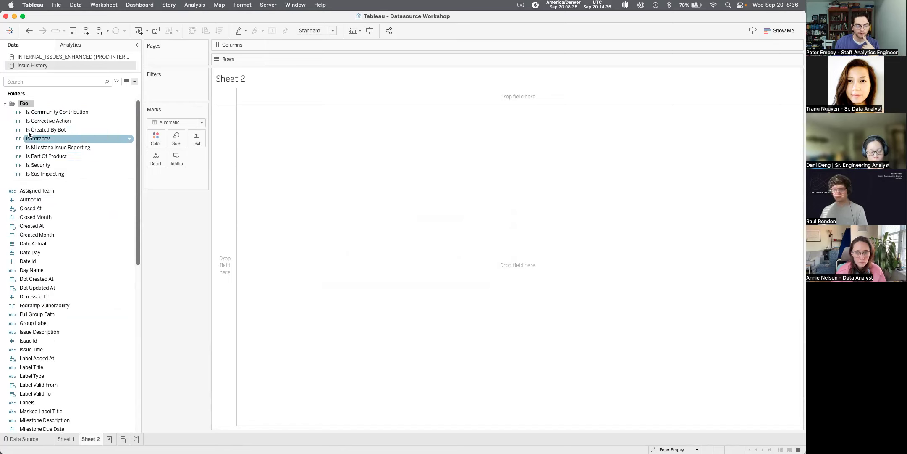
pyautogui.click(5, 105)
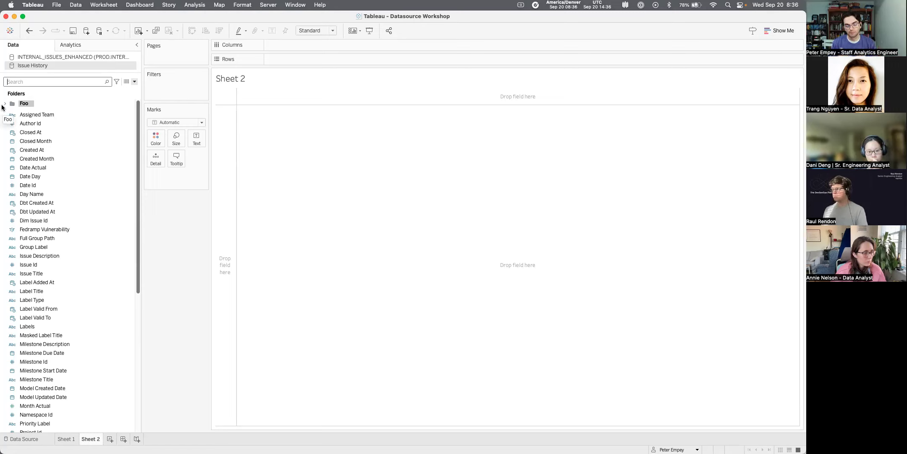
pyautogui.scroll(-5, 16, 264)
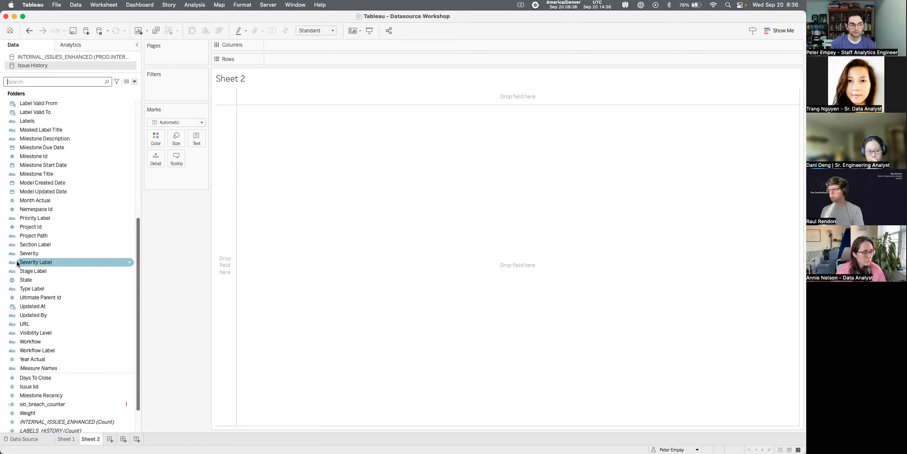
pyautogui.scroll(3, 47, 294)
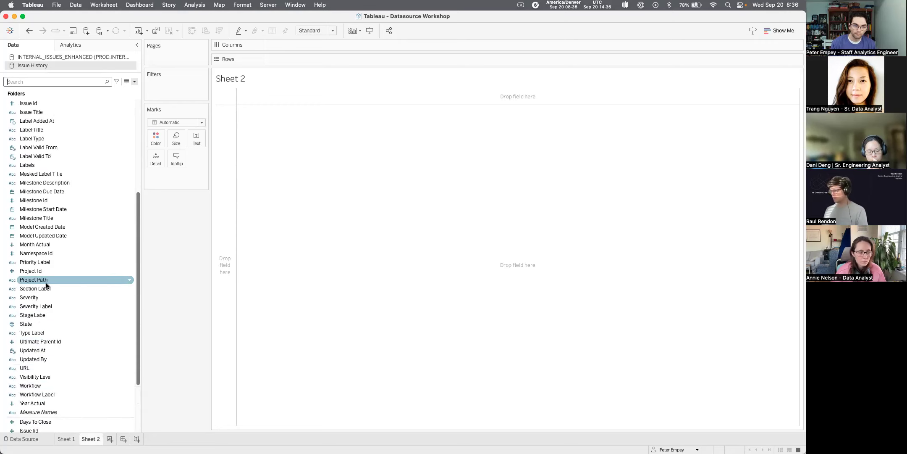
pyautogui.scroll(4, 46, 286)
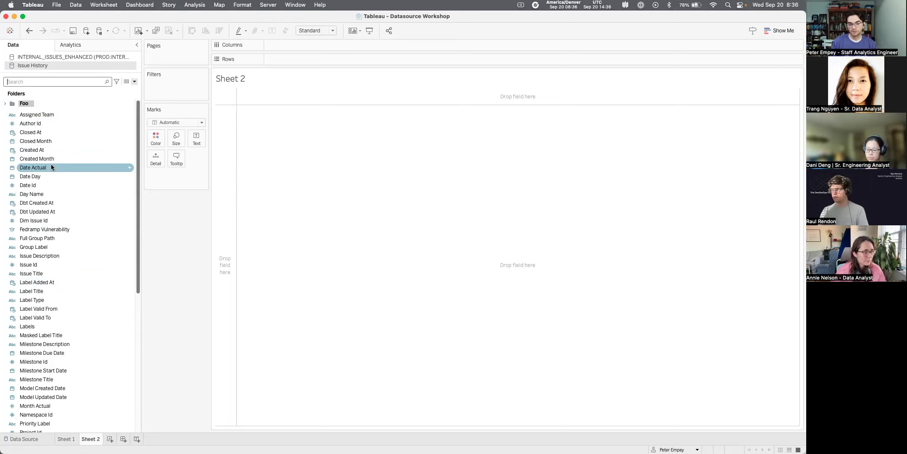
pyautogui.press('super+f')
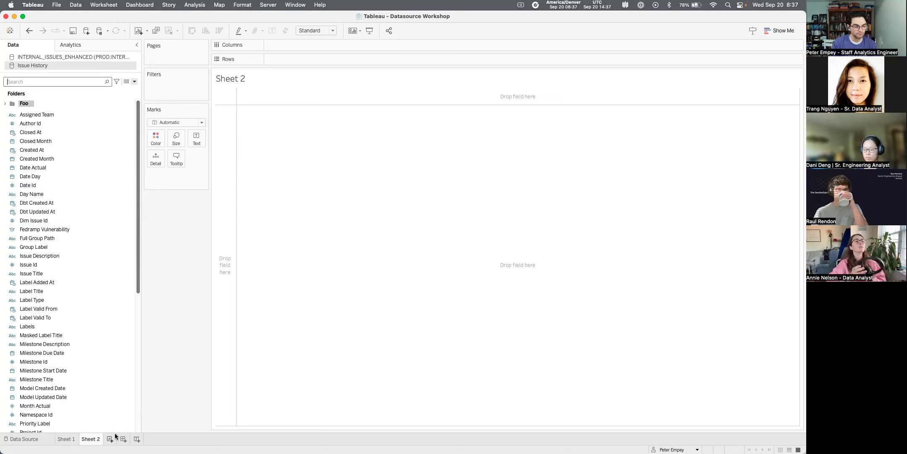
pyautogui.click(96, 439)
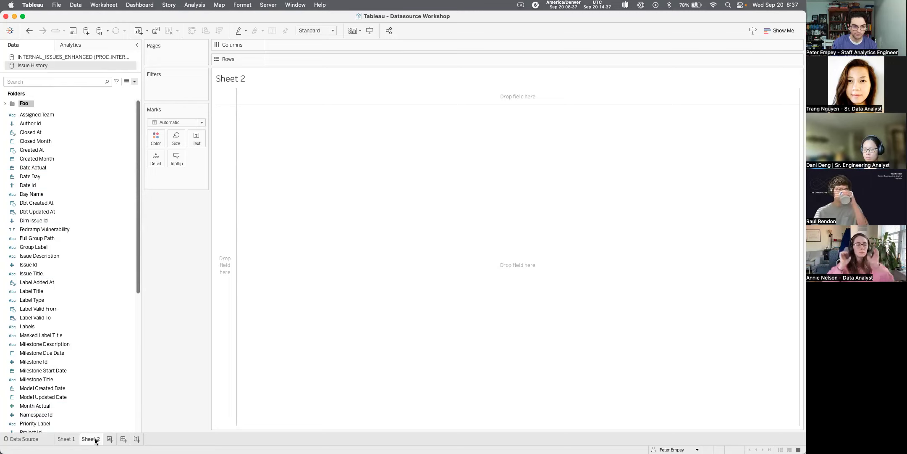
# On the Data Source page, add a Relative Date filter on Date Actual for Last 3 days
pyautogui.click(44, 439)
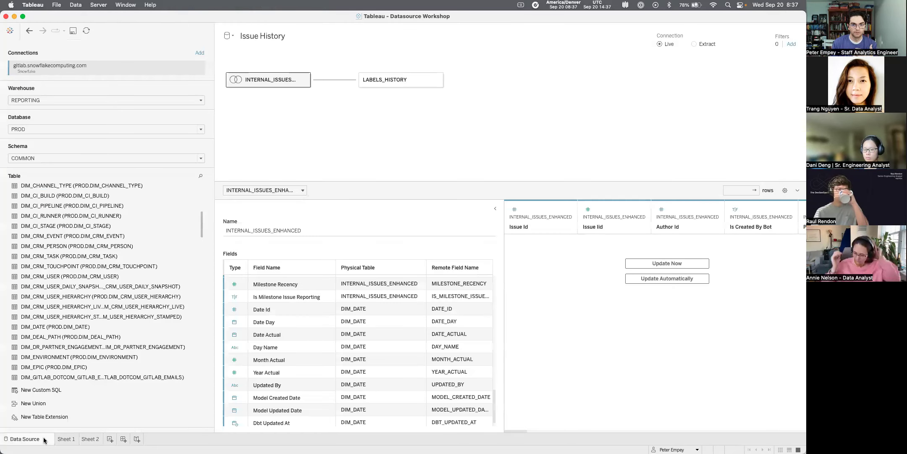
pyautogui.click(791, 45)
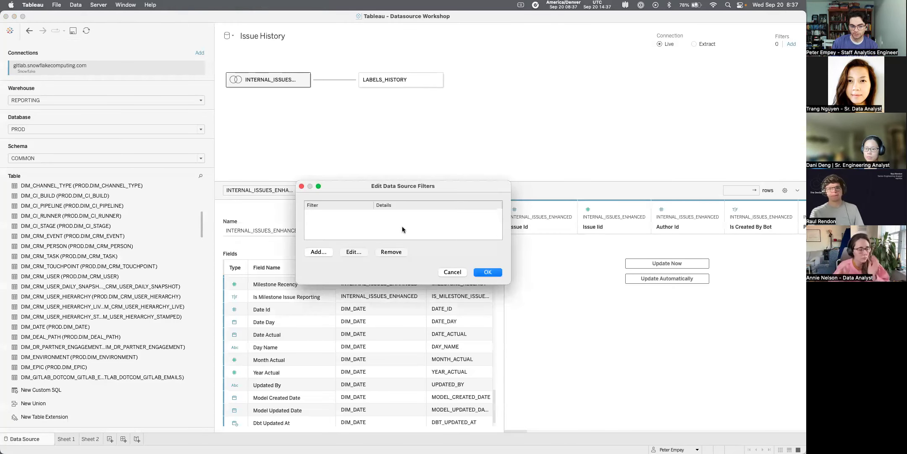
pyautogui.click(324, 253)
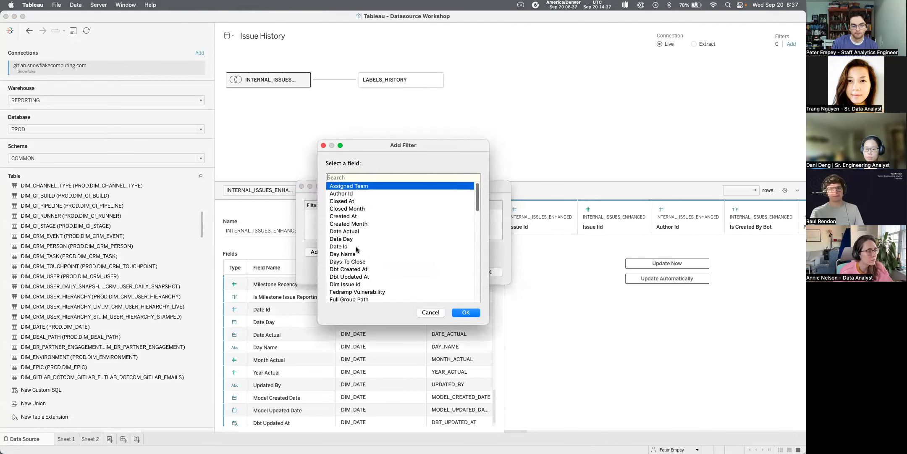
pyautogui.click(350, 235)
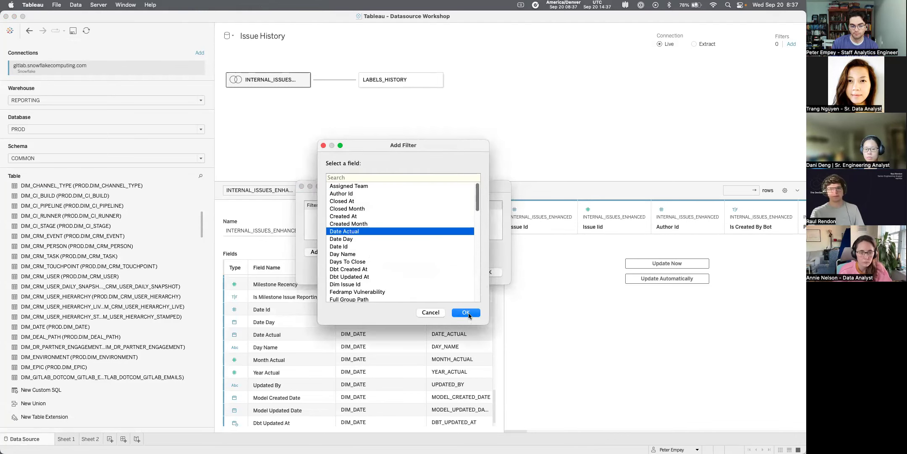
pyautogui.click(466, 312)
pyautogui.click(364, 200)
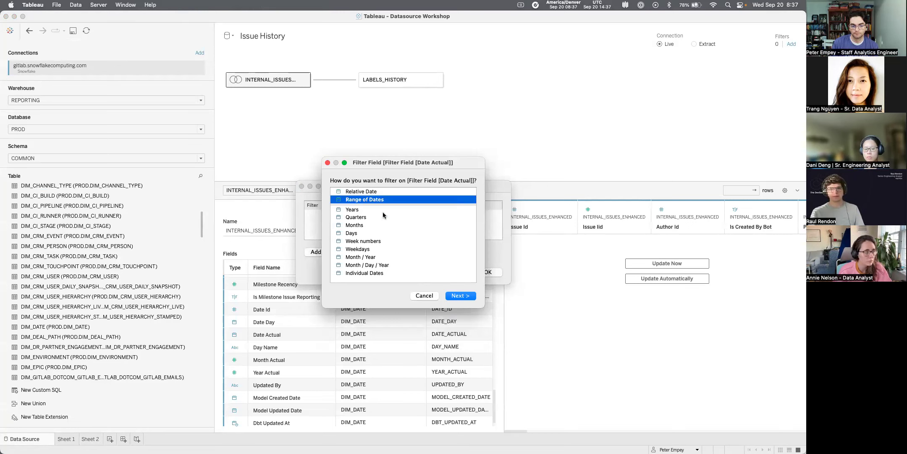
pyautogui.click(370, 192)
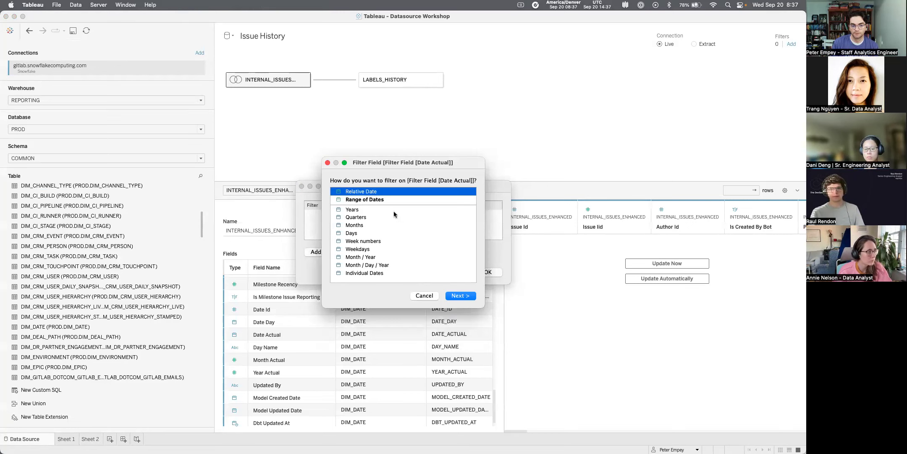
pyautogui.click(455, 296)
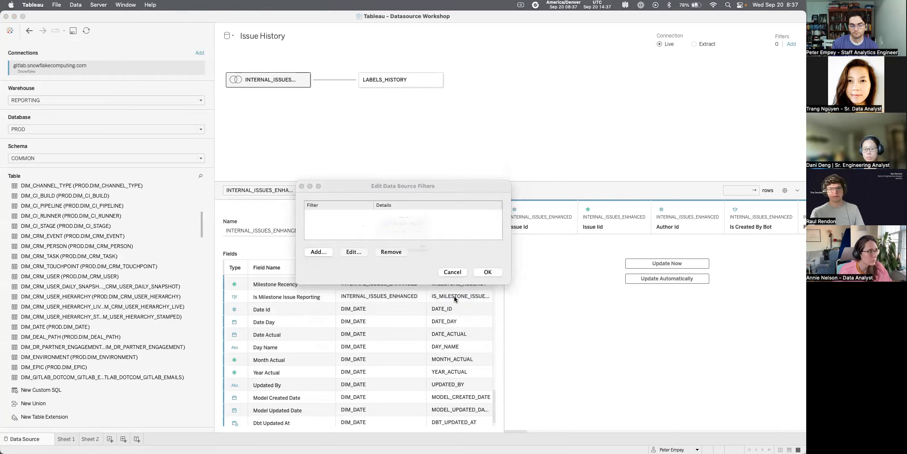
pyautogui.click(399, 242)
pyautogui.click(500, 301)
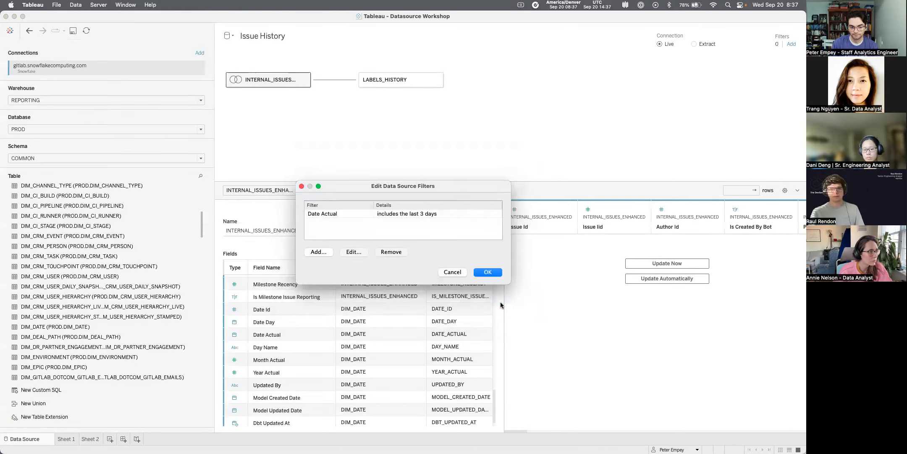
pyautogui.click(487, 272)
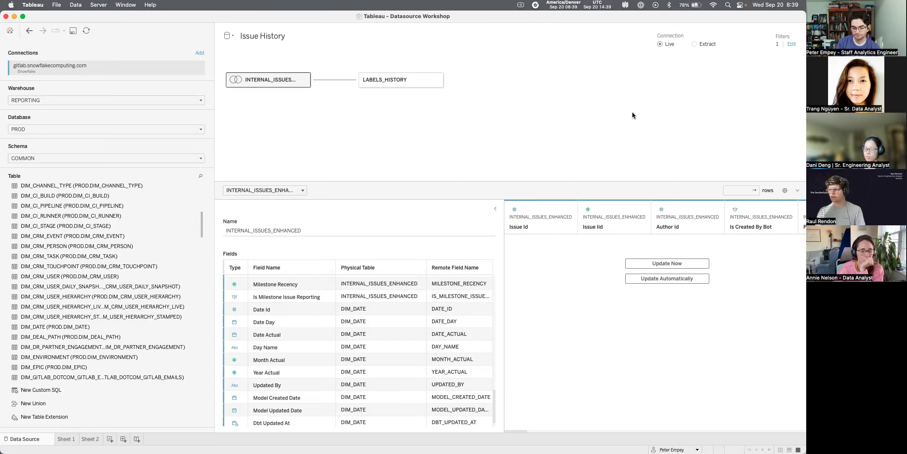
# Select Extract as the Issue History connection type
pyautogui.click(695, 43)
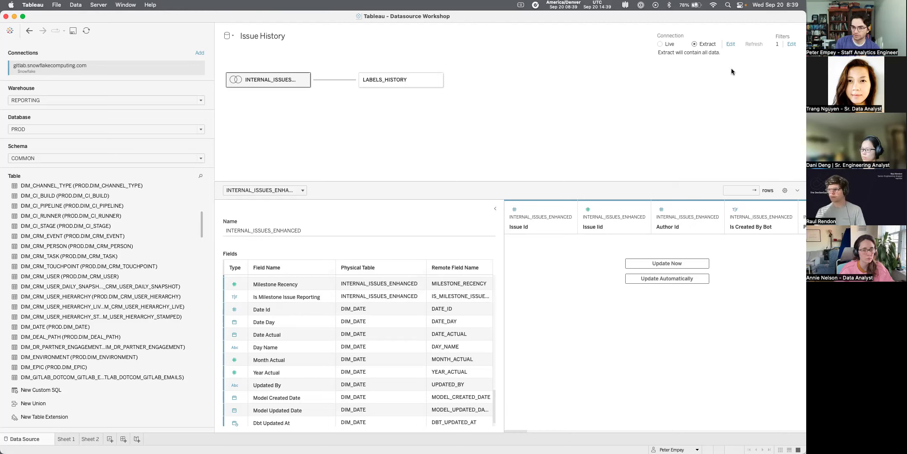
pyautogui.click(731, 44)
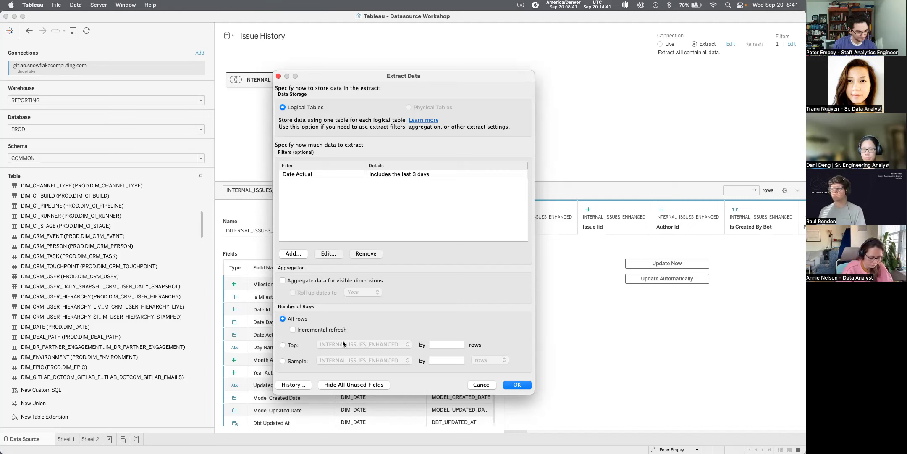
pyautogui.click(483, 385)
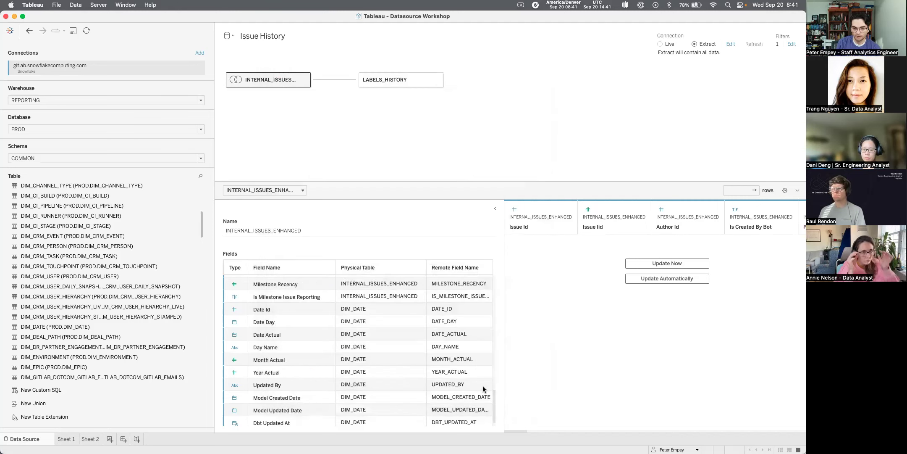